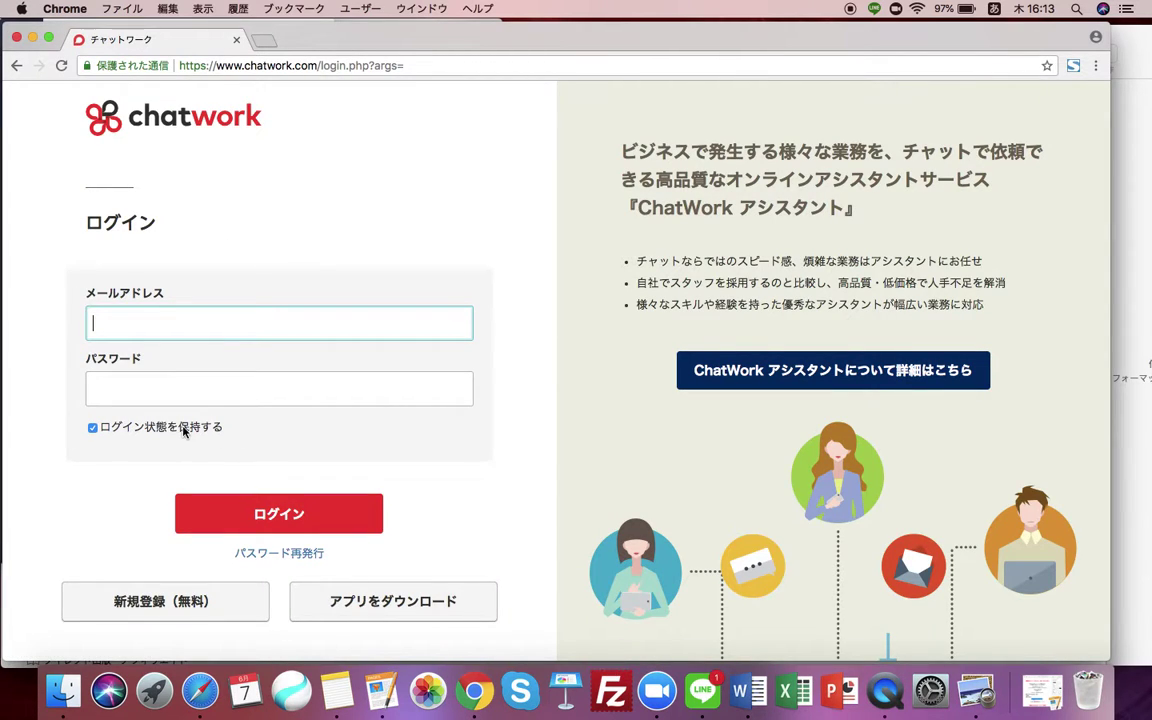
# Scroll the Chatwork login page up and down to find the free sign-up button.
pyautogui.scroll(-1, 200, 428)
pyautogui.scroll(1, 215, 350)
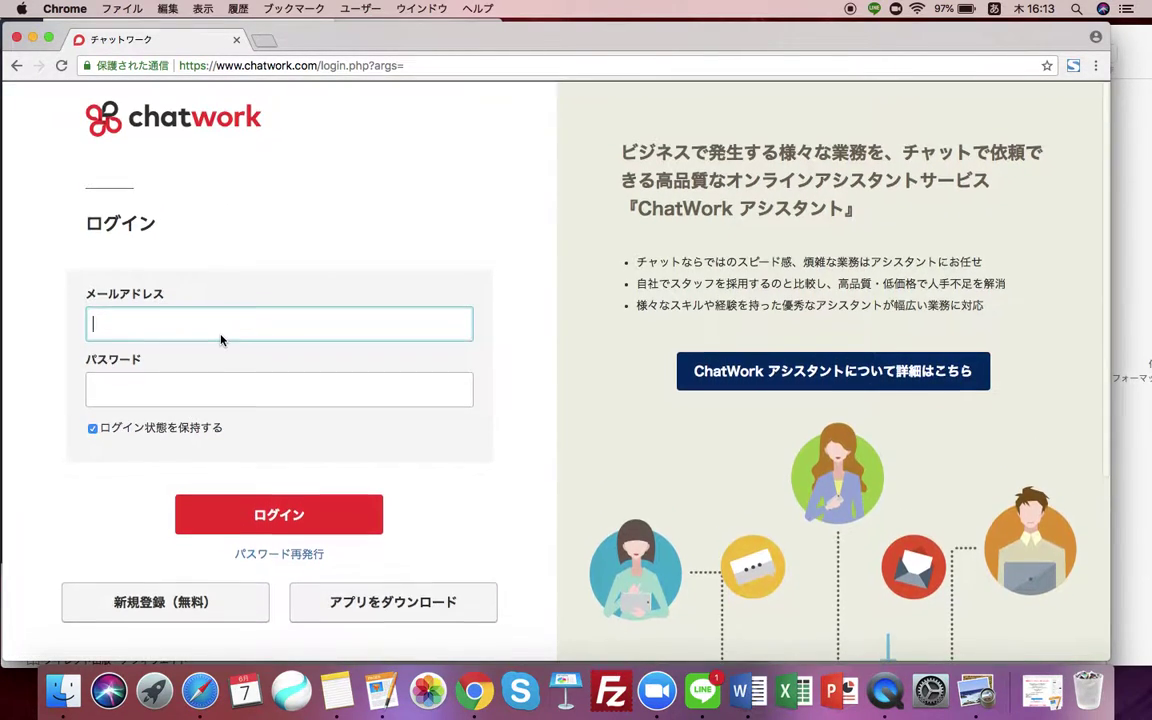
pyautogui.scroll(-1, 221, 341)
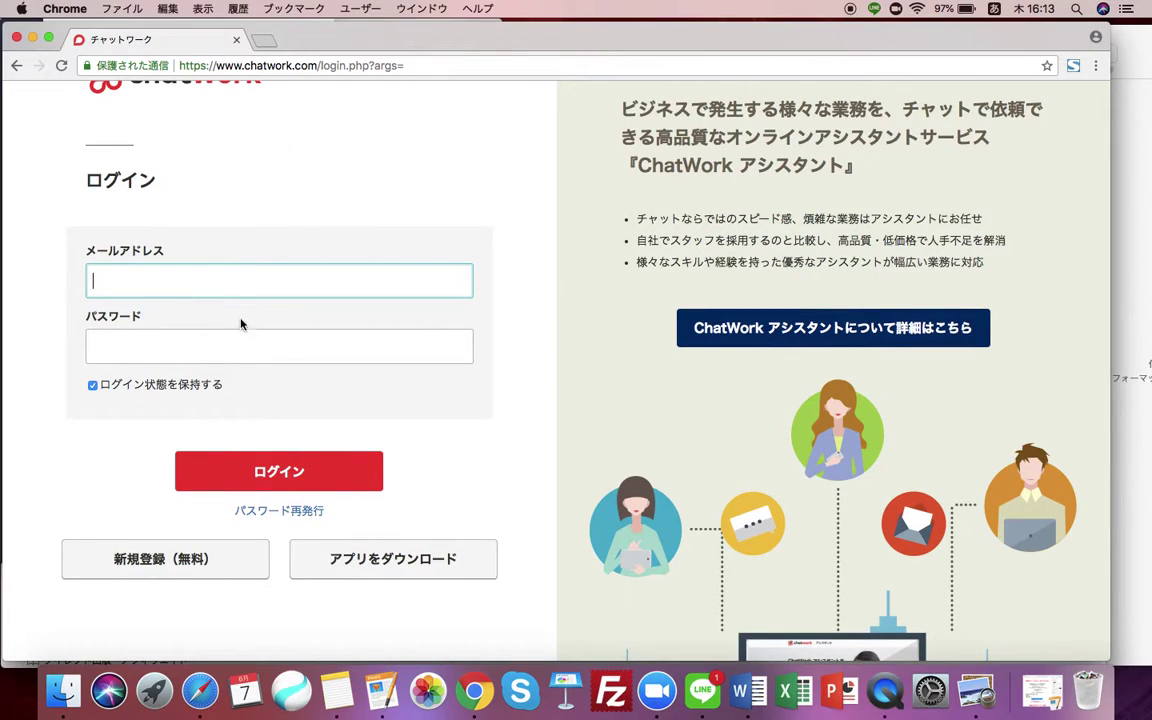
pyautogui.scroll(1, 231, 450)
pyautogui.scroll(-3, 231, 450)
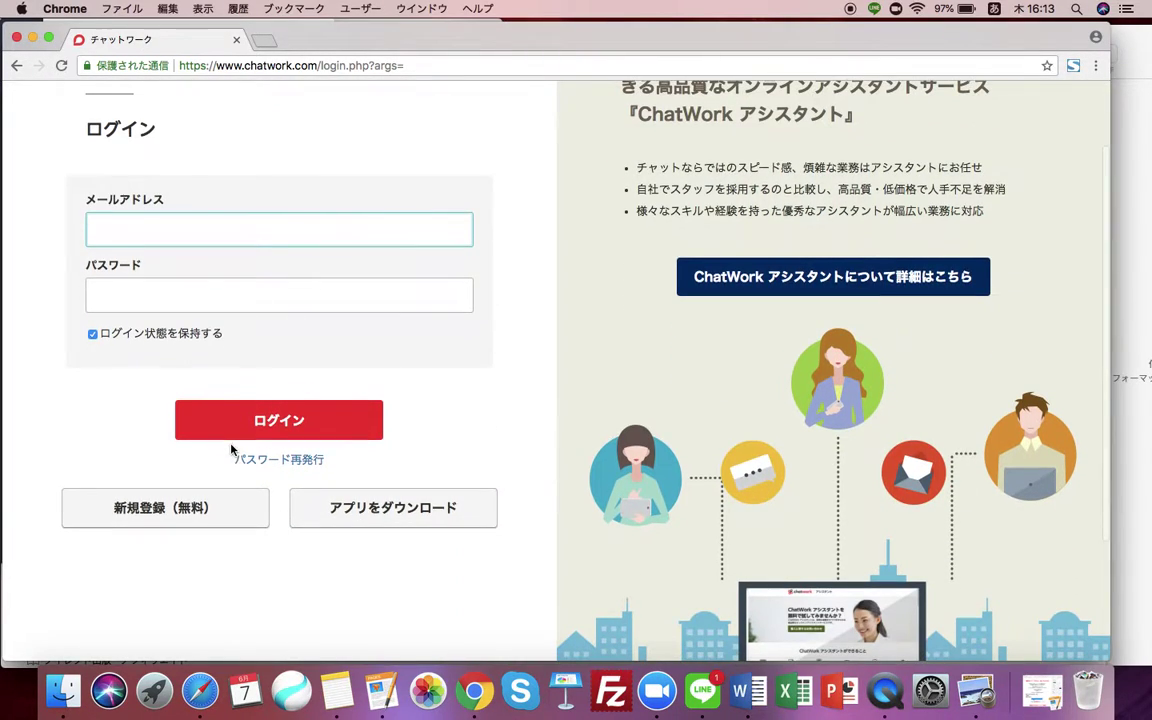
# Open 新規登録（無料）, enter the new account's Gmail address and submit it with 次へ進む.
pyautogui.click(190, 518)
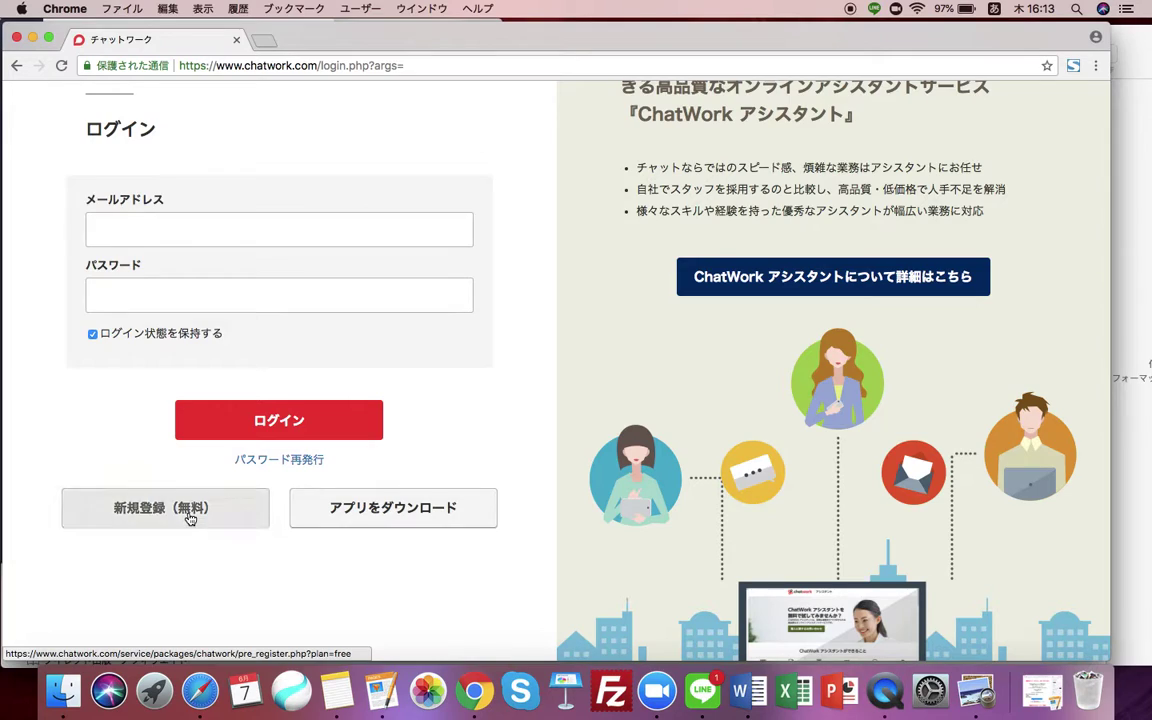
pyautogui.click(335, 384)
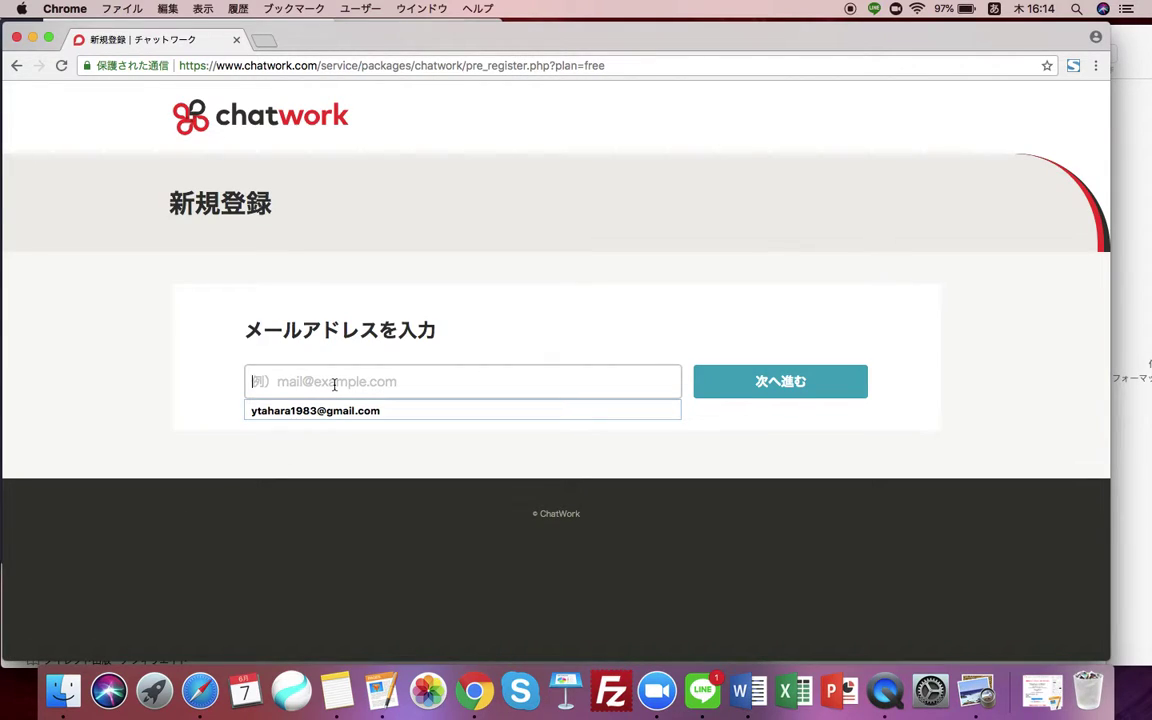
pyautogui.write('n')
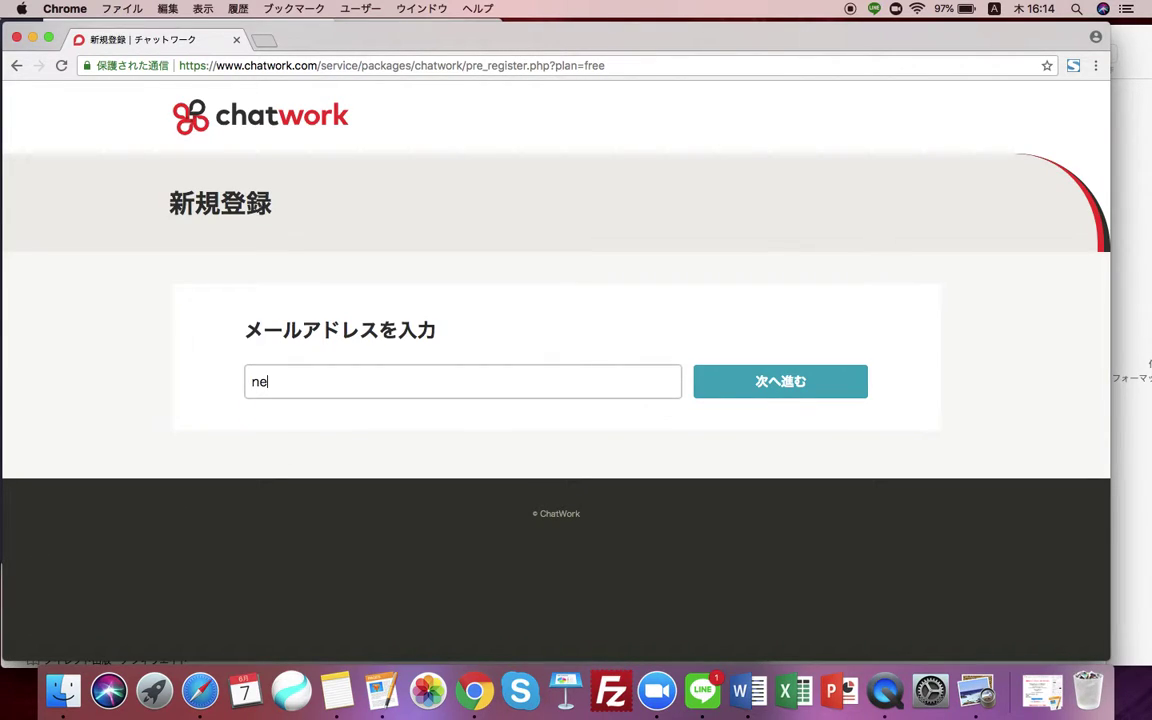
pyautogui.press('BackSpace')
pyautogui.write('ne')
pyautogui.press('BackSpace')
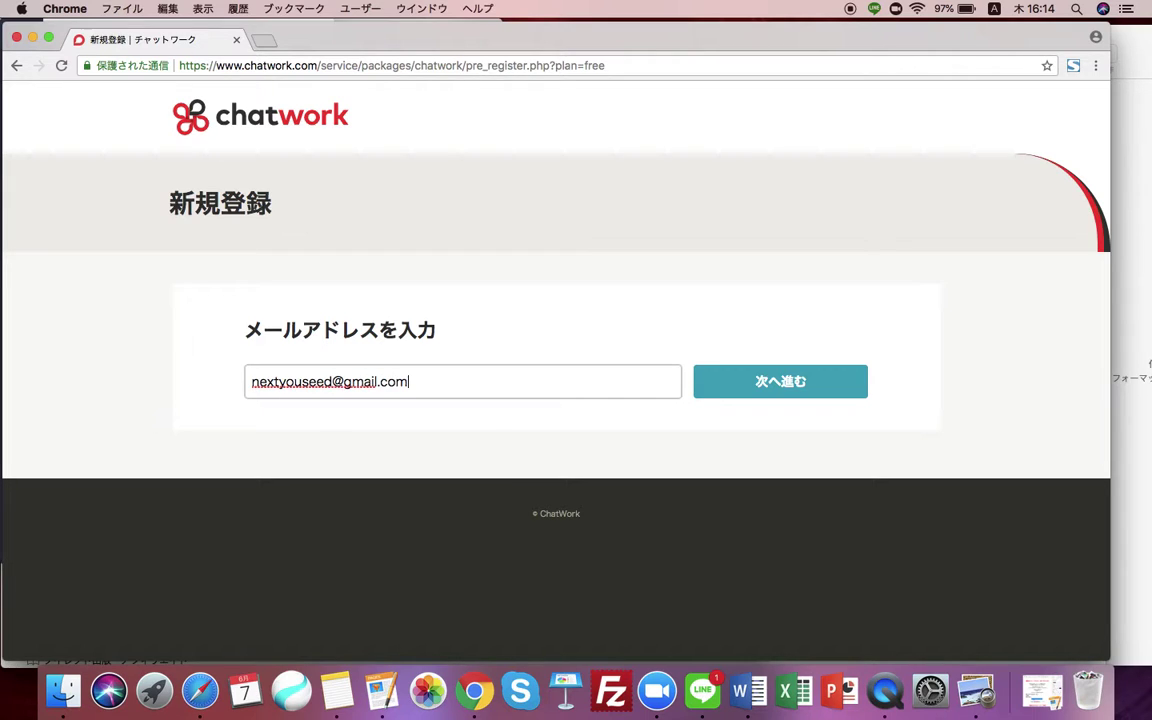
pyautogui.click(761, 390)
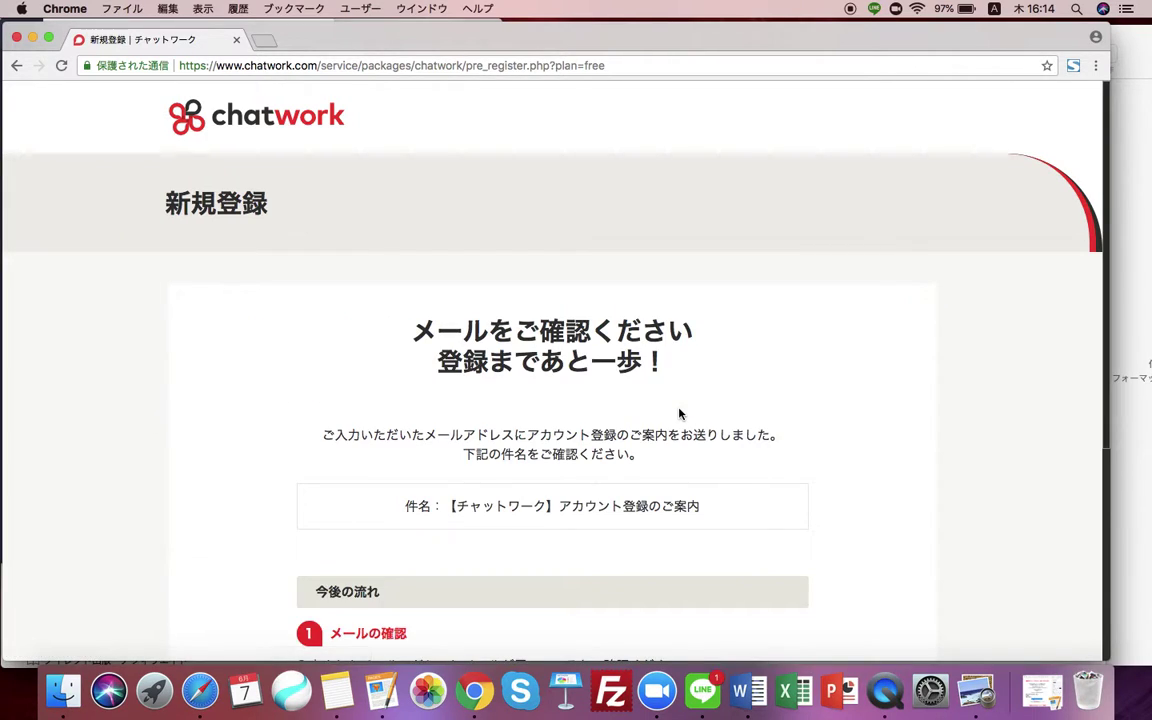
# Read the 'check your email' confirmation page, then switch to Safari.
pyautogui.scroll(-2, 679, 412)
pyautogui.scroll(-1, 679, 412)
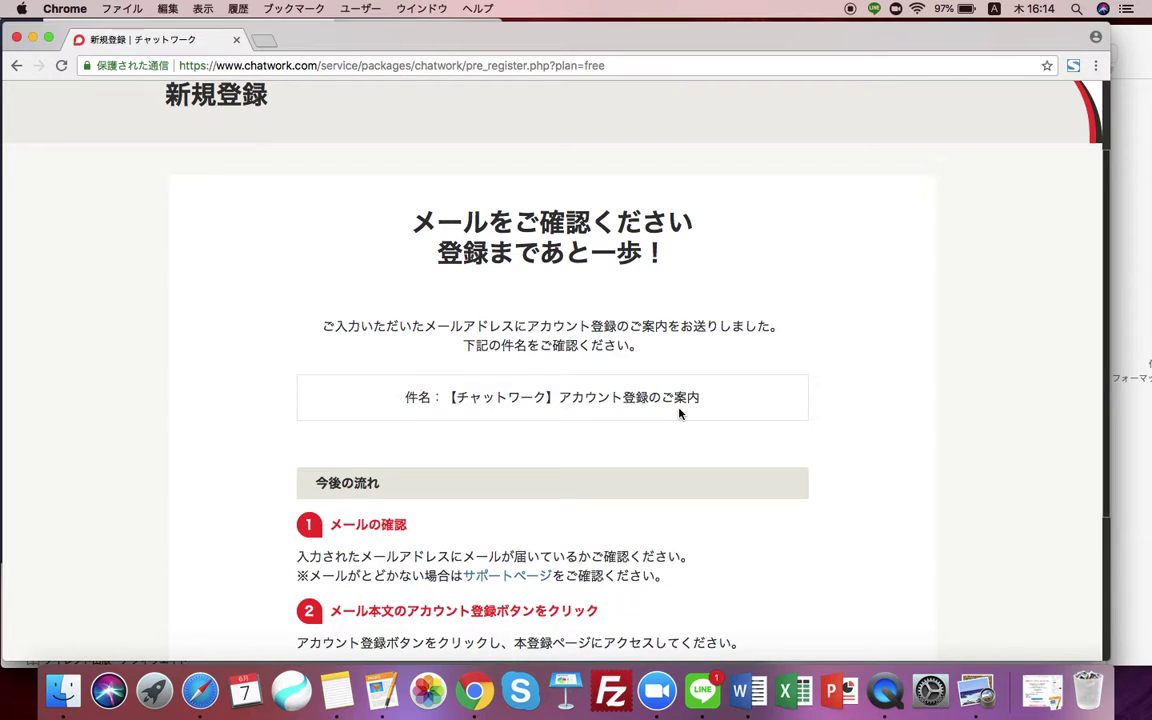
pyautogui.scroll(-3, 679, 413)
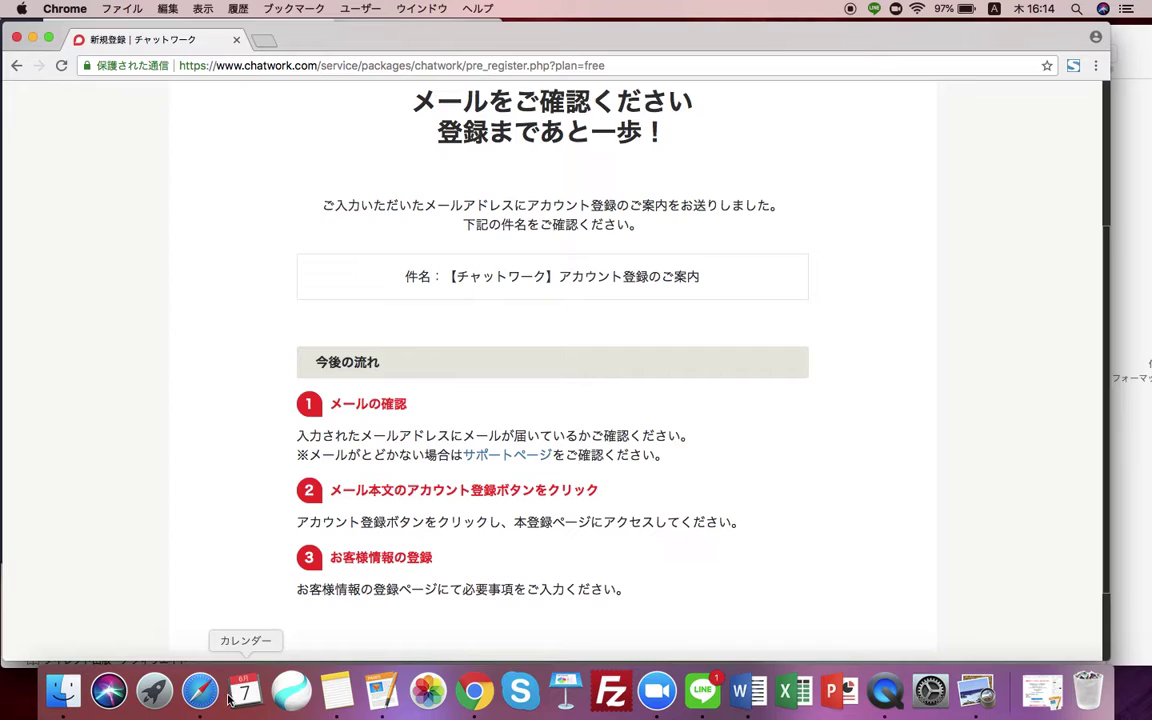
pyautogui.click(199, 692)
# Open Gmail from the Google favourite, open Chatwork's アカウント登録のご案内 mail and follow its registration link.
pyautogui.click(602, 150)
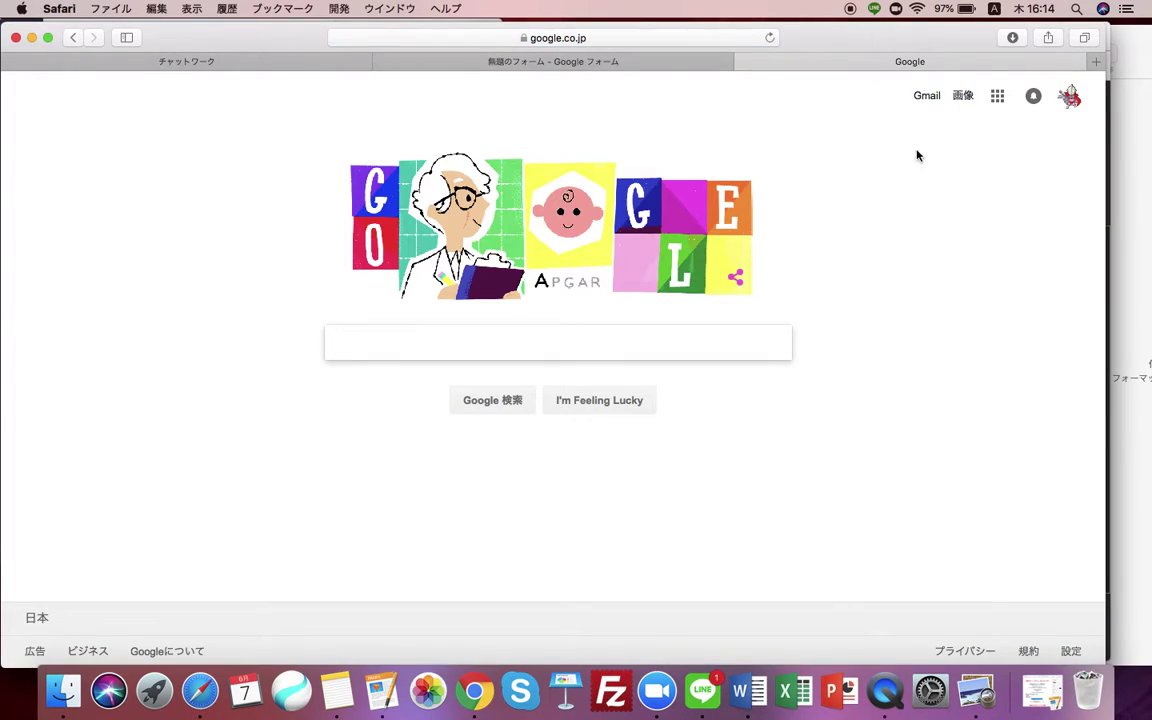
pyautogui.click(920, 98)
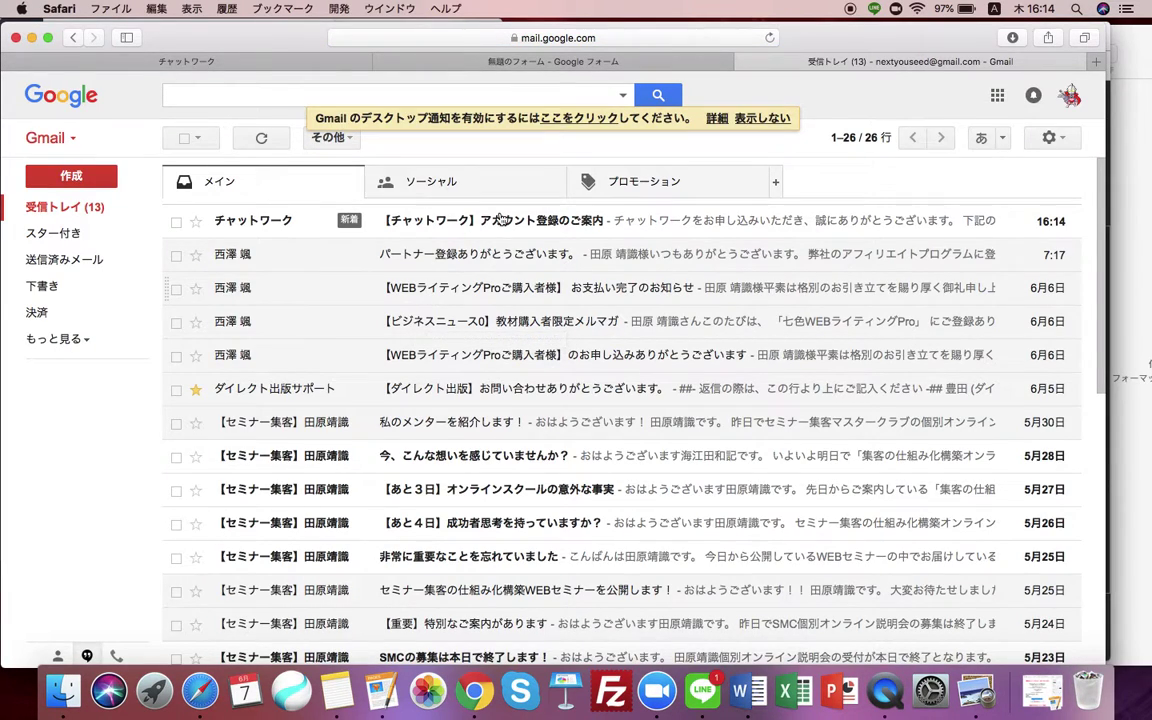
pyautogui.click(573, 224)
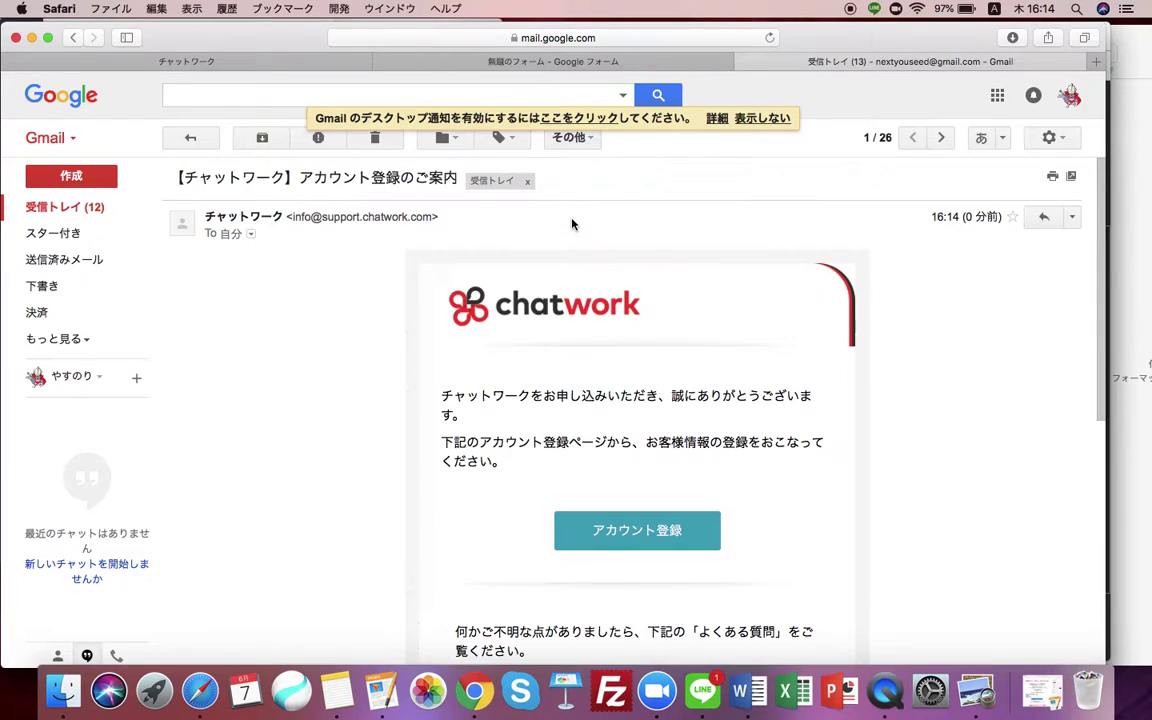
pyautogui.scroll(-2, 347, 410)
pyautogui.scroll(-1, 347, 410)
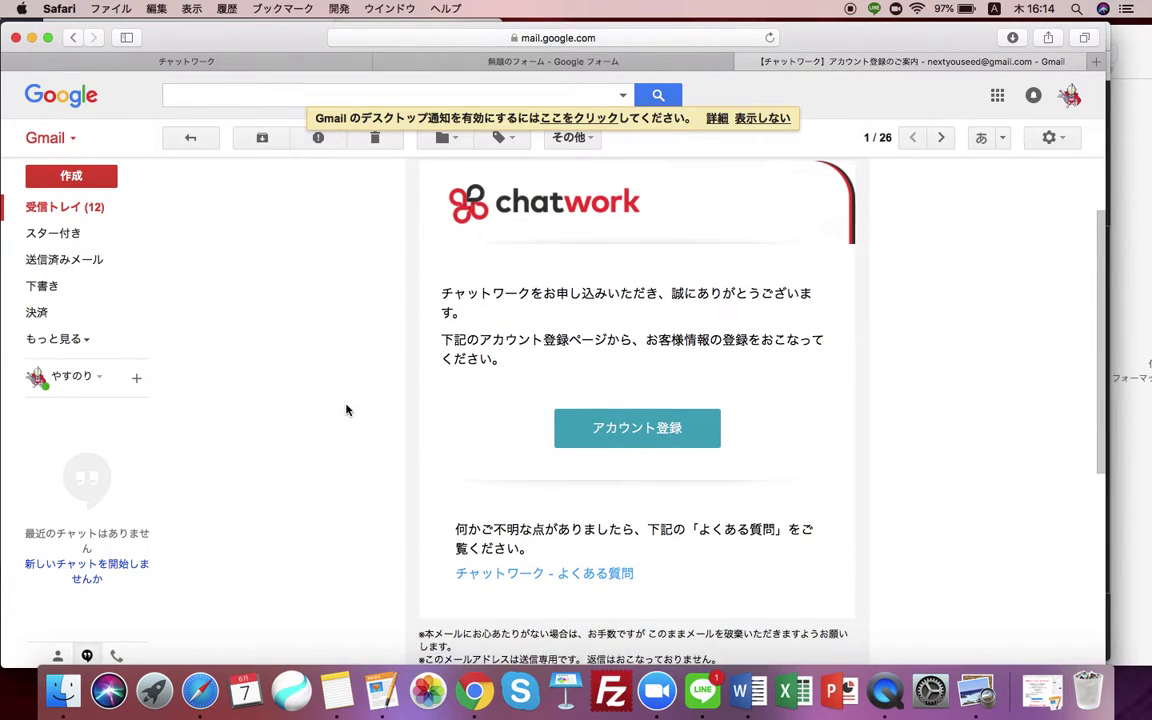
pyautogui.click(637, 428)
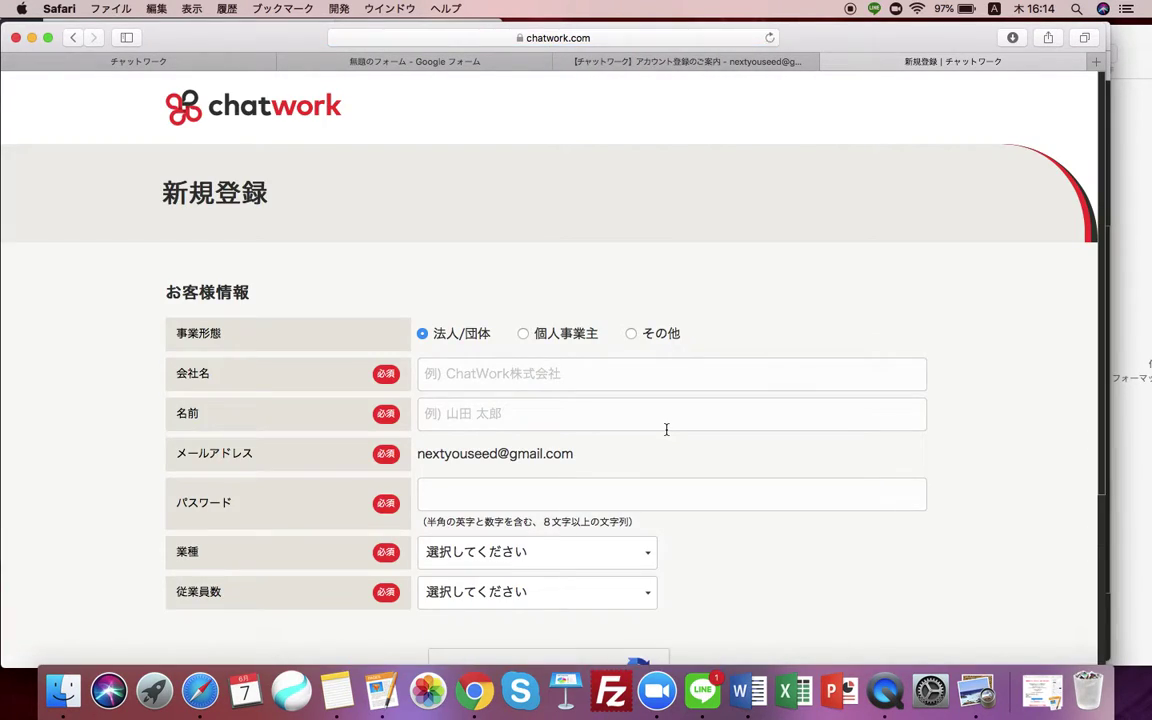
# Register as 個人事業主, enter the account holder's name and a password.
pyautogui.click(524, 334)
pyautogui.click(521, 371)
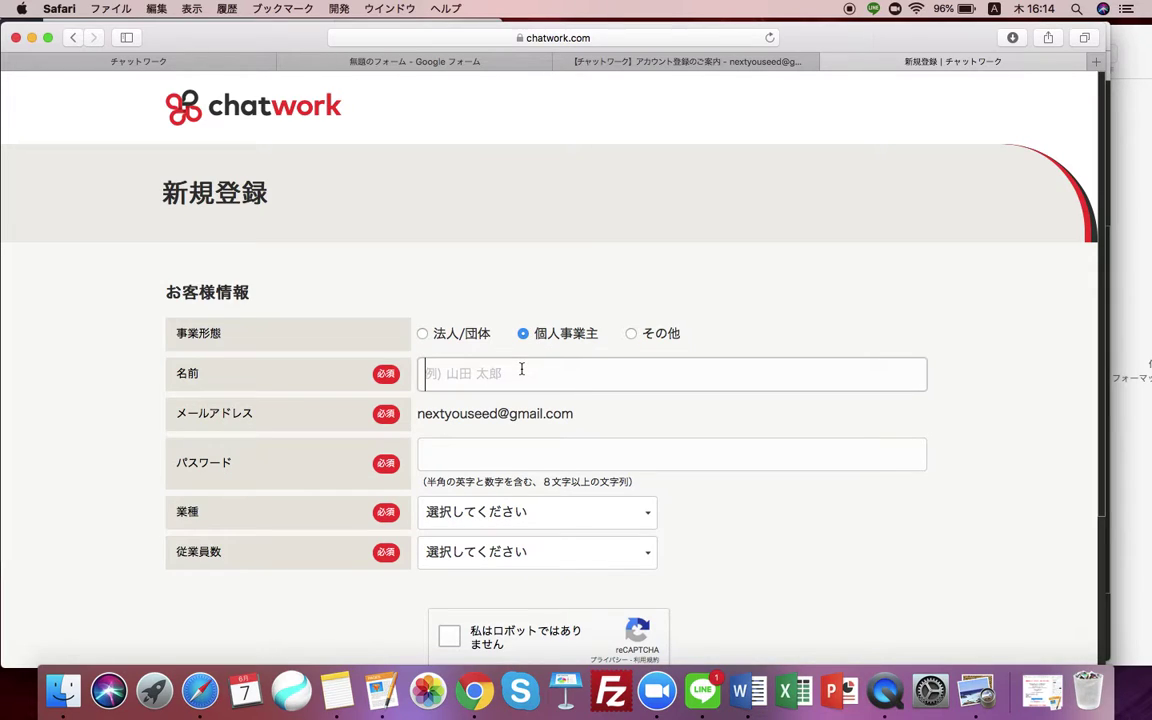
pyautogui.scroll(-1, 521, 370)
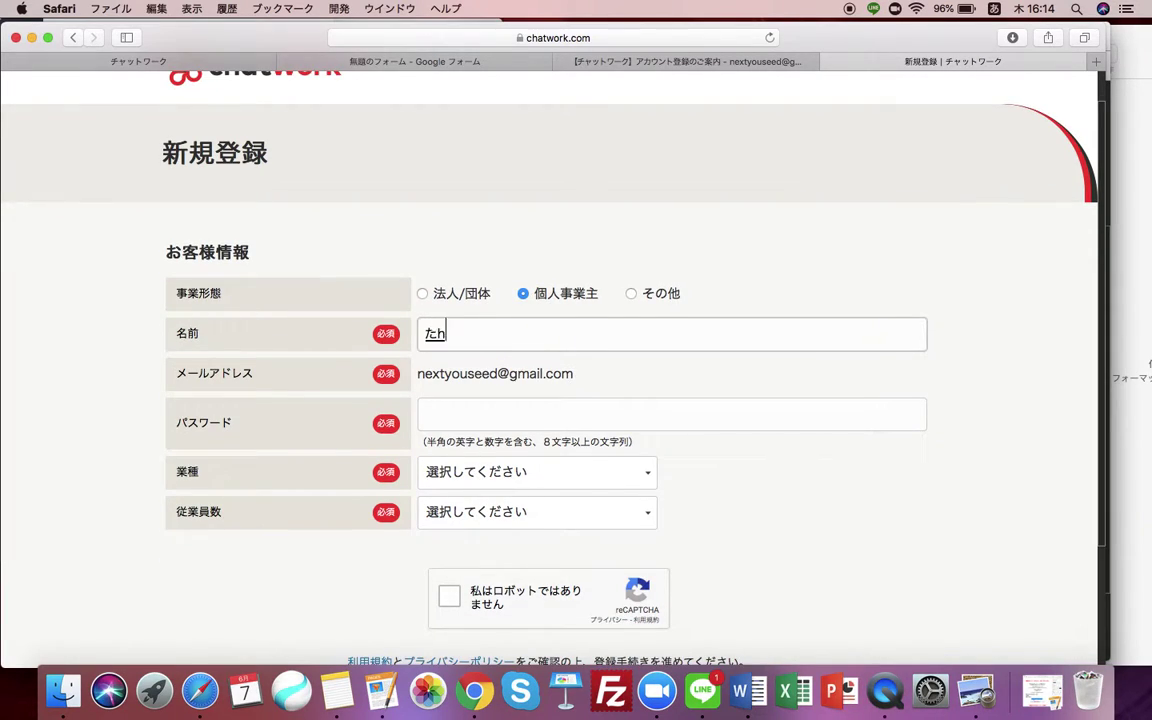
pyautogui.press('space')
pyautogui.write('(')
pyautogui.press('Eisu_toggle')
pyautogui.write('PV）')
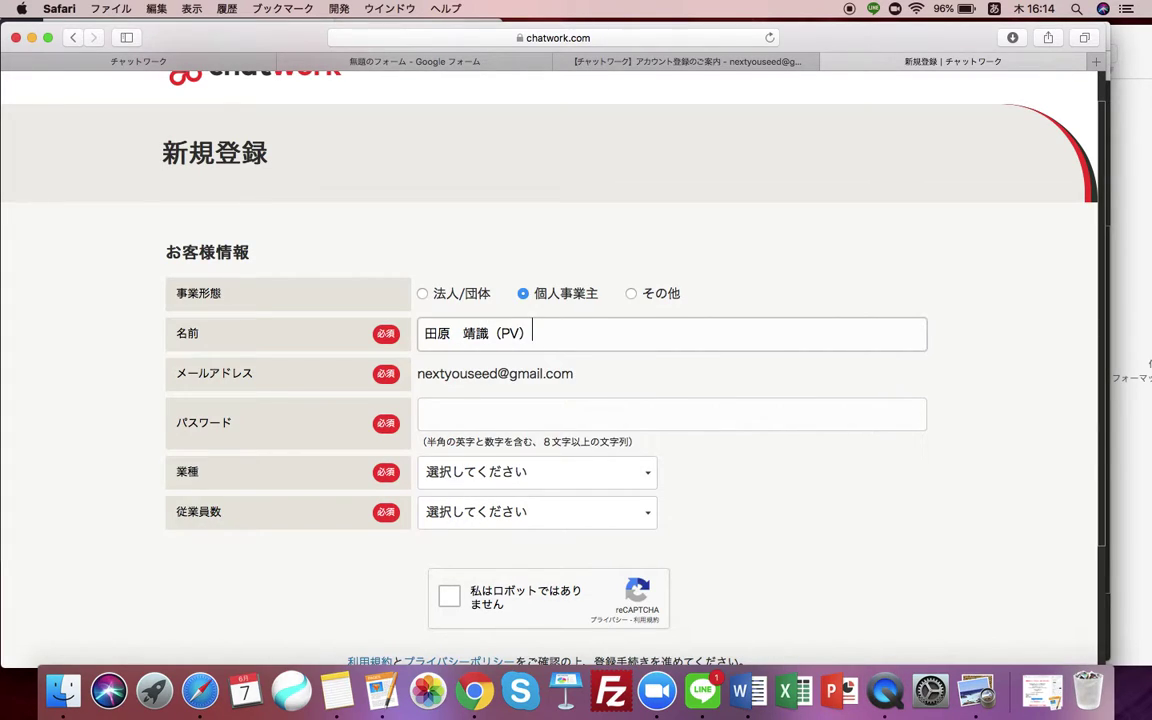
pyautogui.click(484, 427)
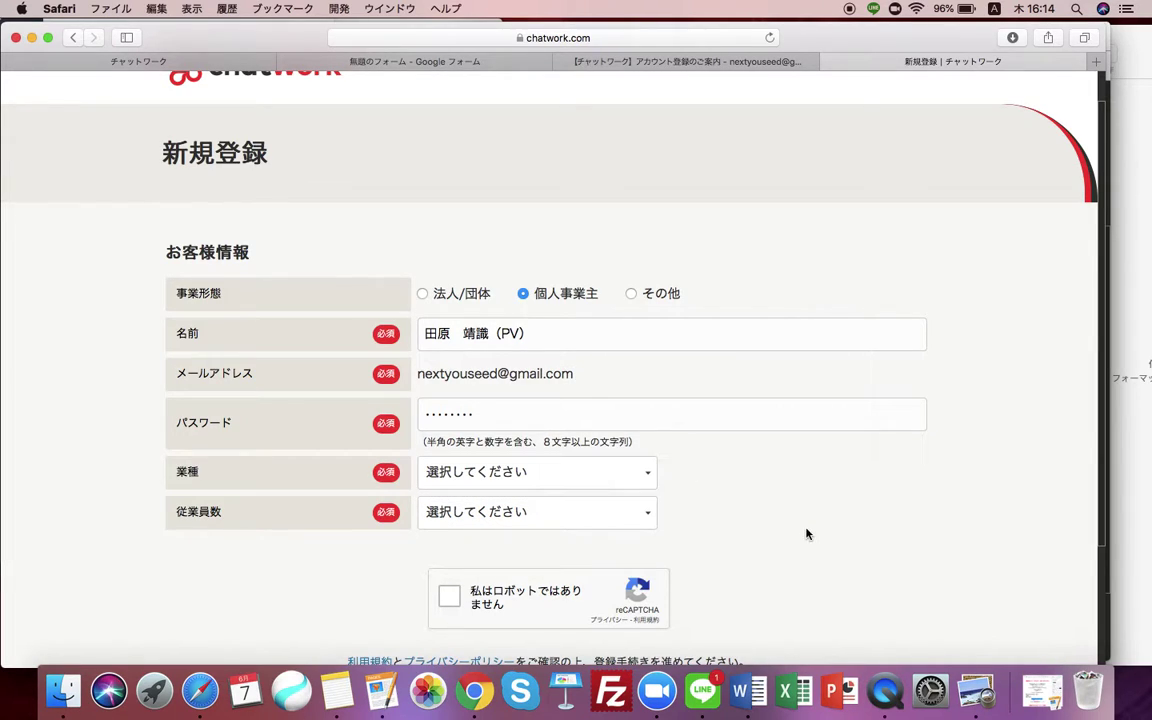
# Choose industry コンサルティング / リサーチ and 1〜9人 employees, then submit with 同意して始める.
pyautogui.click(583, 478)
pyautogui.scroll(-3, 558, 527)
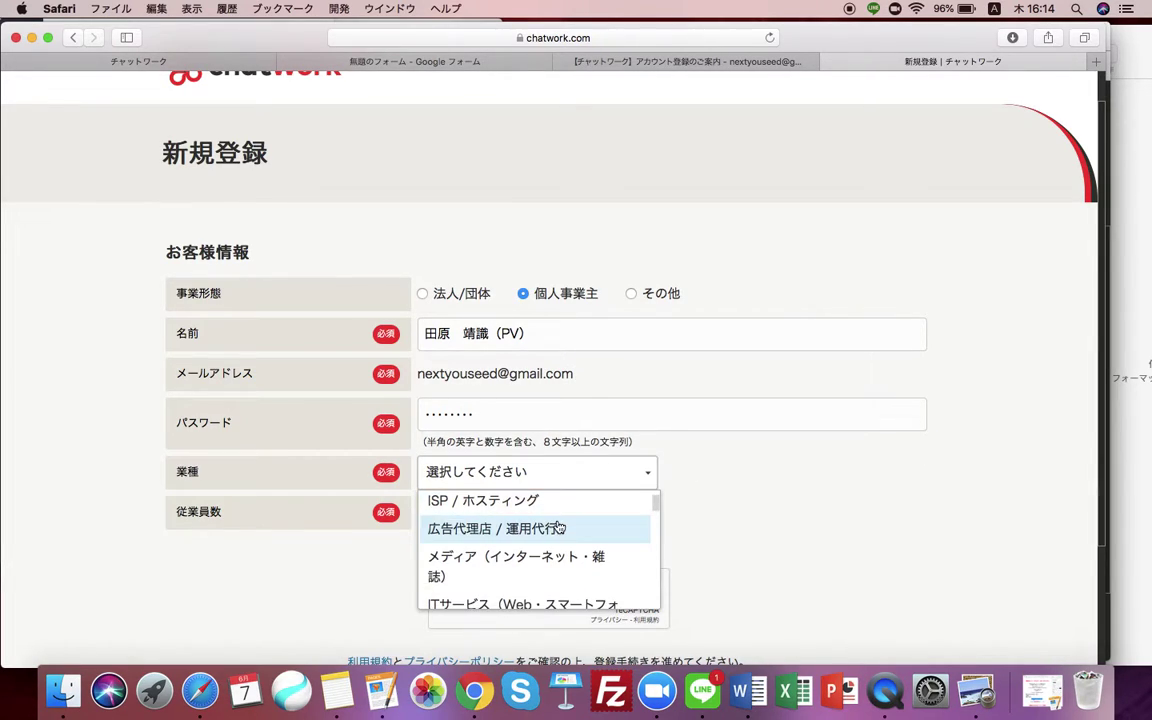
pyautogui.click(558, 527)
pyautogui.click(548, 481)
pyautogui.scroll(-5, 522, 578)
pyautogui.scroll(4, 524, 577)
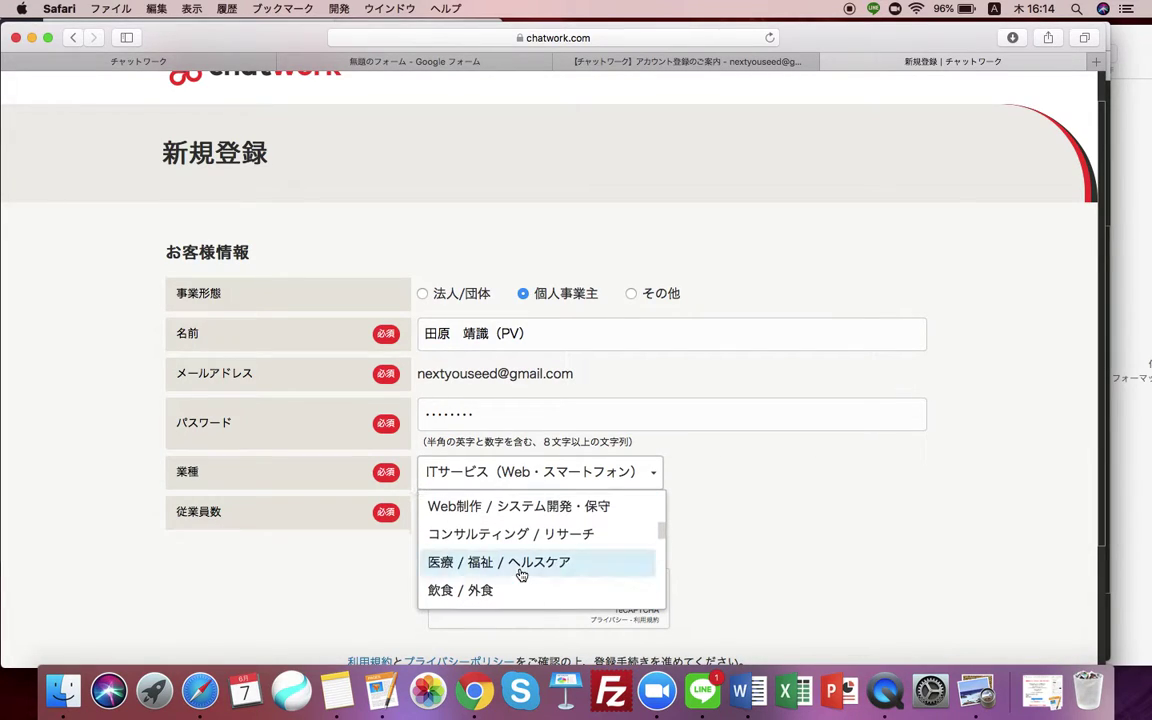
pyautogui.click(537, 533)
pyautogui.click(594, 508)
pyautogui.click(553, 566)
pyautogui.scroll(-2, 785, 566)
pyautogui.scroll(-1, 785, 566)
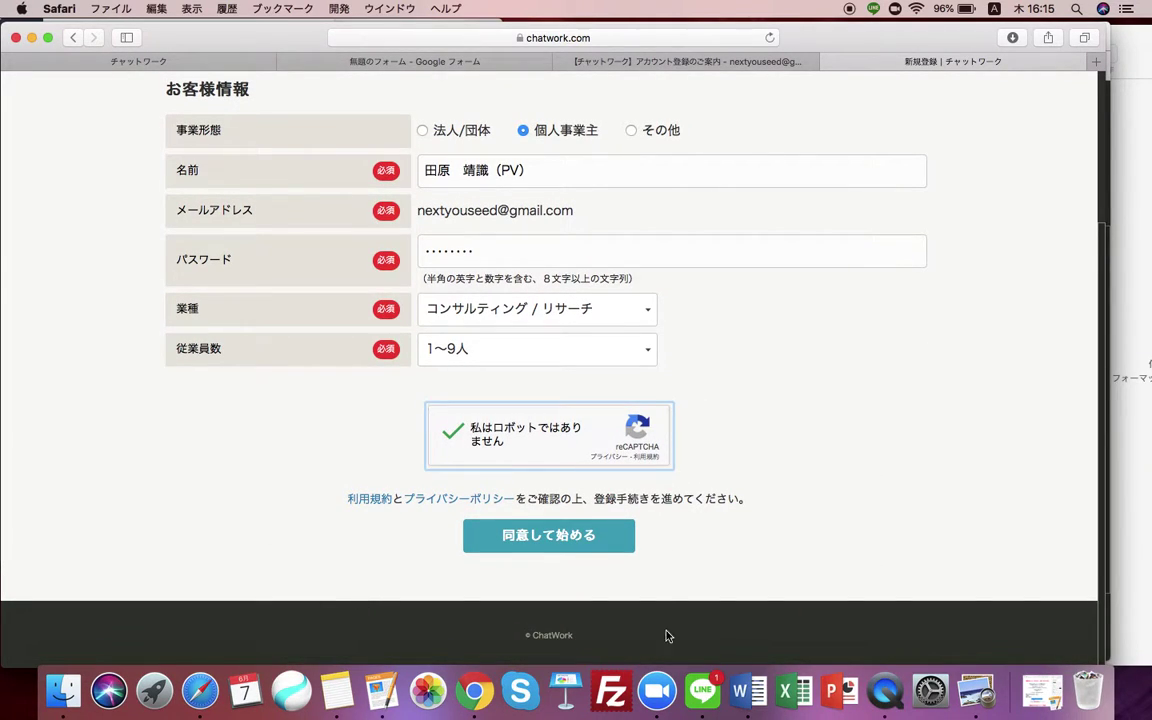
pyautogui.click(624, 537)
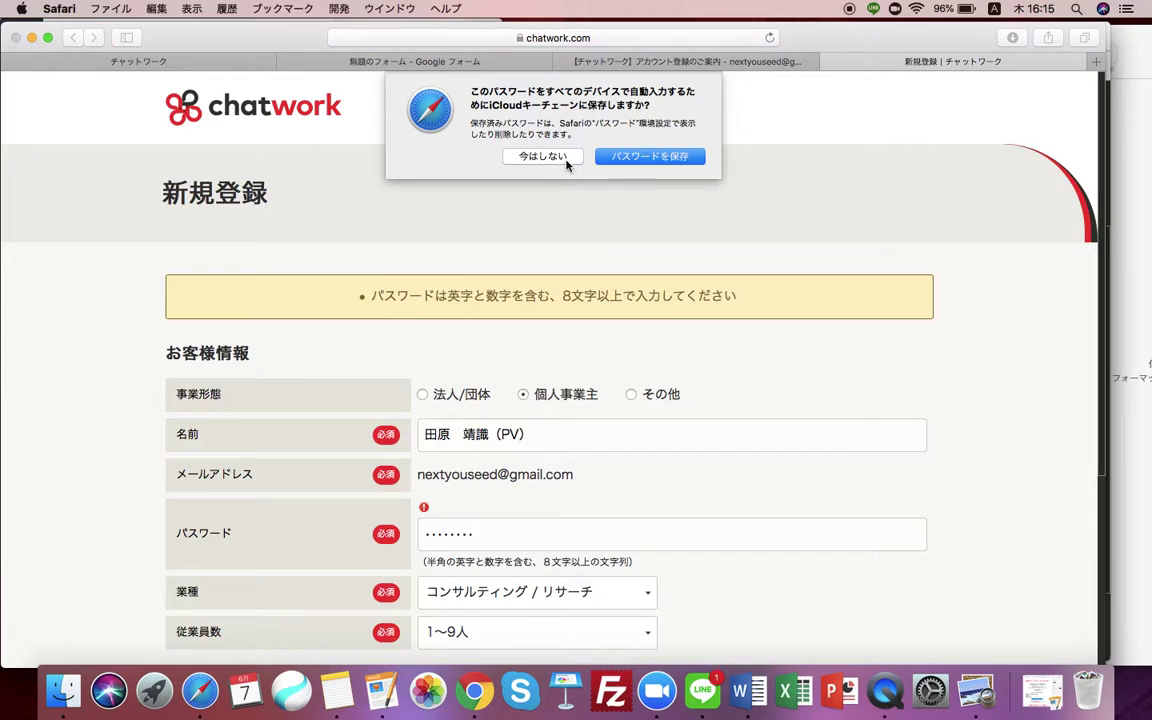
# Decline Safari's password saving, replace the password with an alphanumeric one, tick reCAPTCHA and resubmit.
pyautogui.click(541, 156)
pyautogui.scroll(-1, 417, 277)
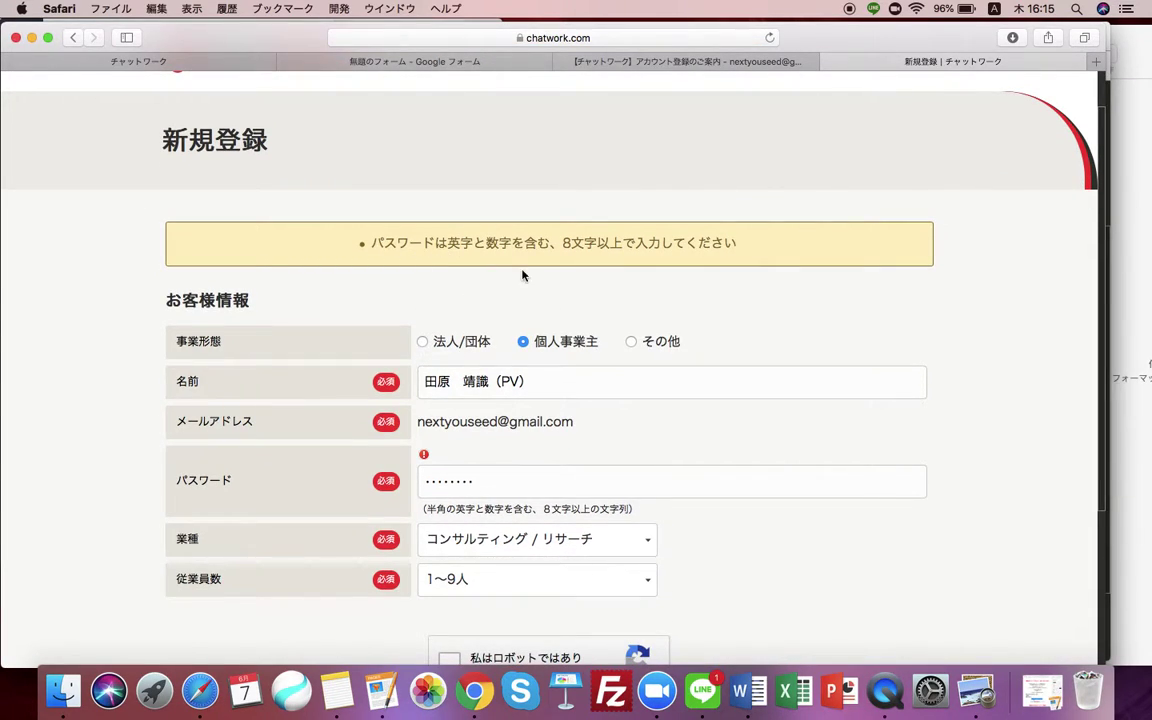
pyautogui.scroll(-1, 500, 380)
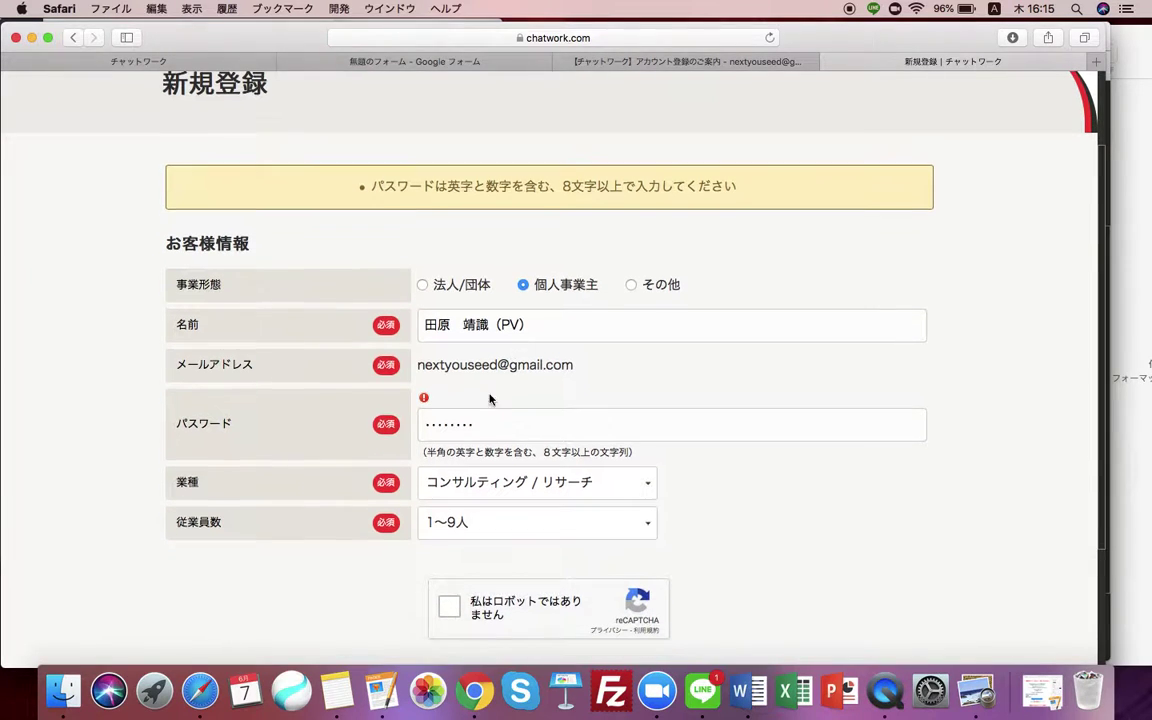
pyautogui.moveTo(501, 423); pyautogui.dragTo(355, 424)
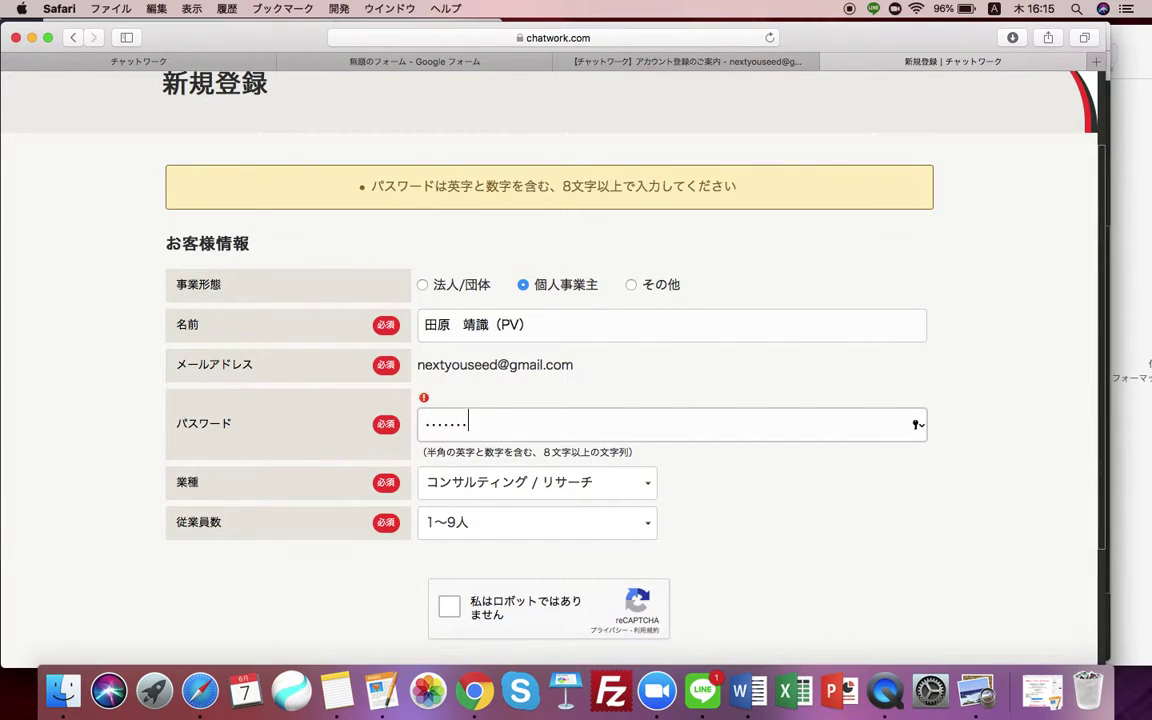
pyautogui.click(746, 548)
pyautogui.scroll(-3, 746, 548)
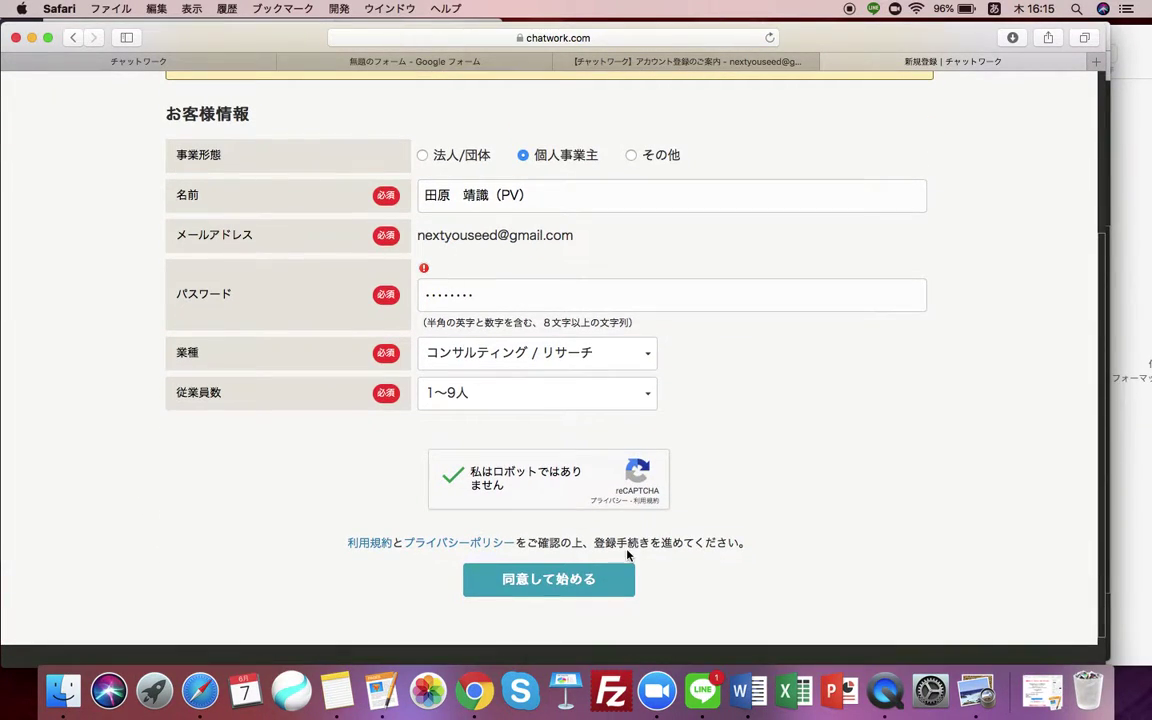
pyautogui.click(609, 580)
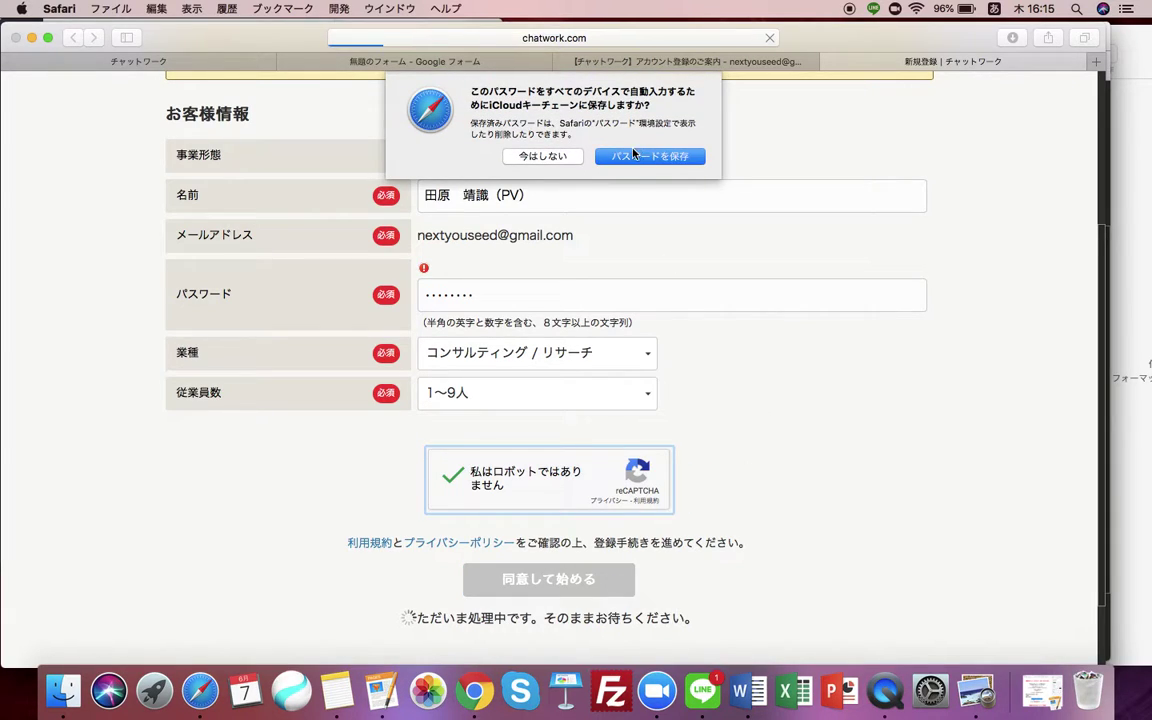
pyautogui.click(944, 532)
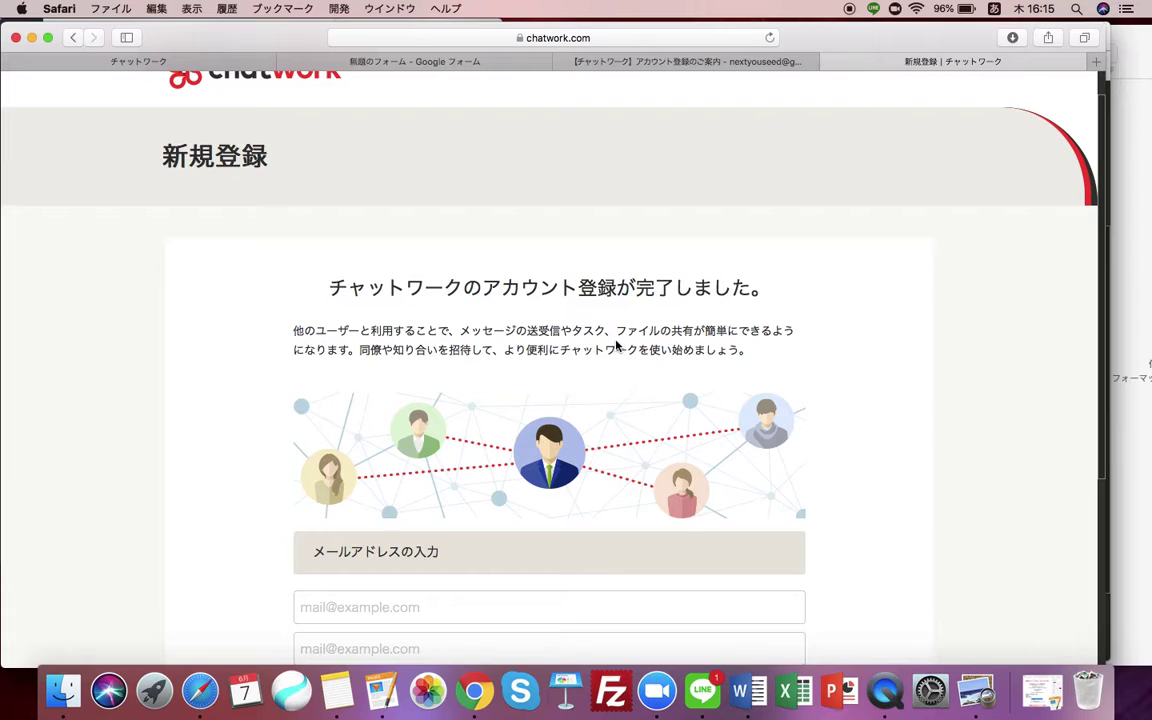
# Skip inviting others with スキップして始める and dismiss the intro via すぐに使いはじめる to reach マイチャット.
pyautogui.scroll(-5, 616, 345)
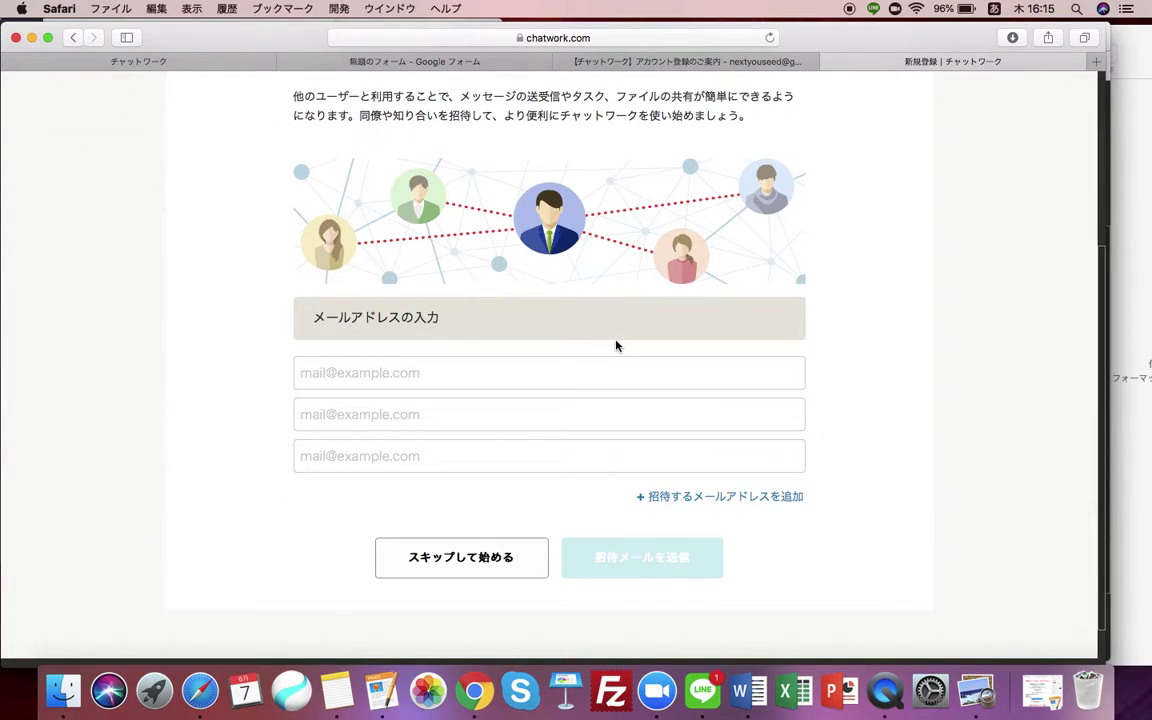
pyautogui.scroll(1, 278, 591)
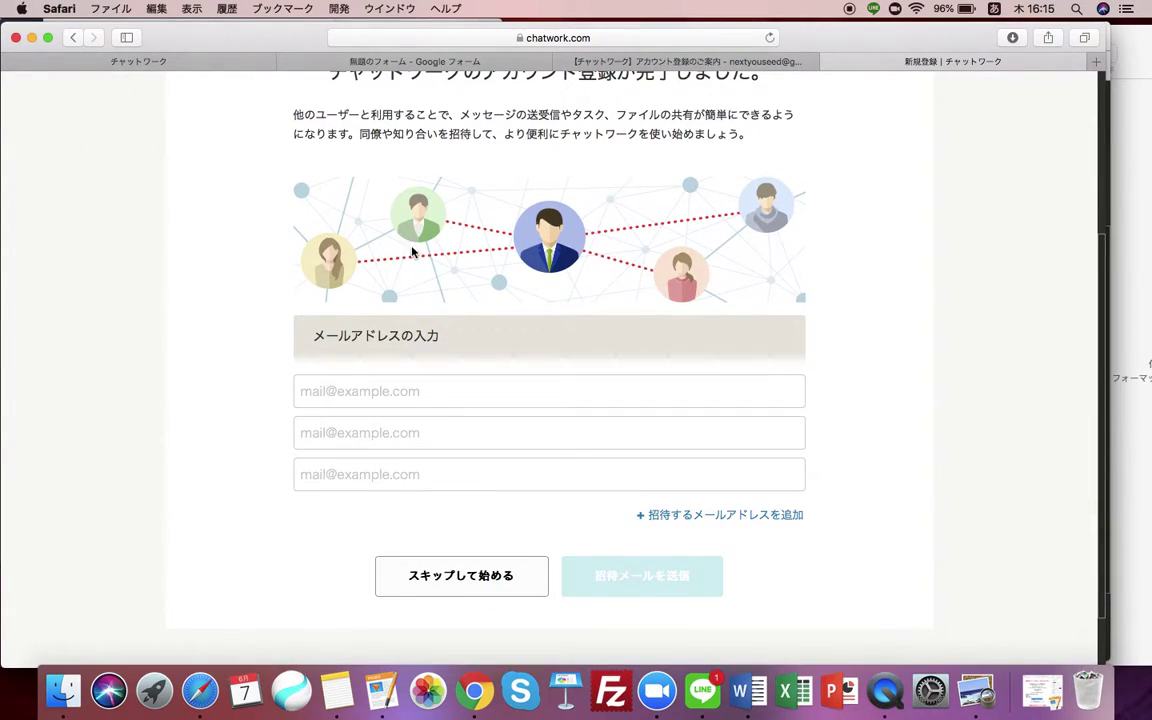
pyautogui.click(480, 580)
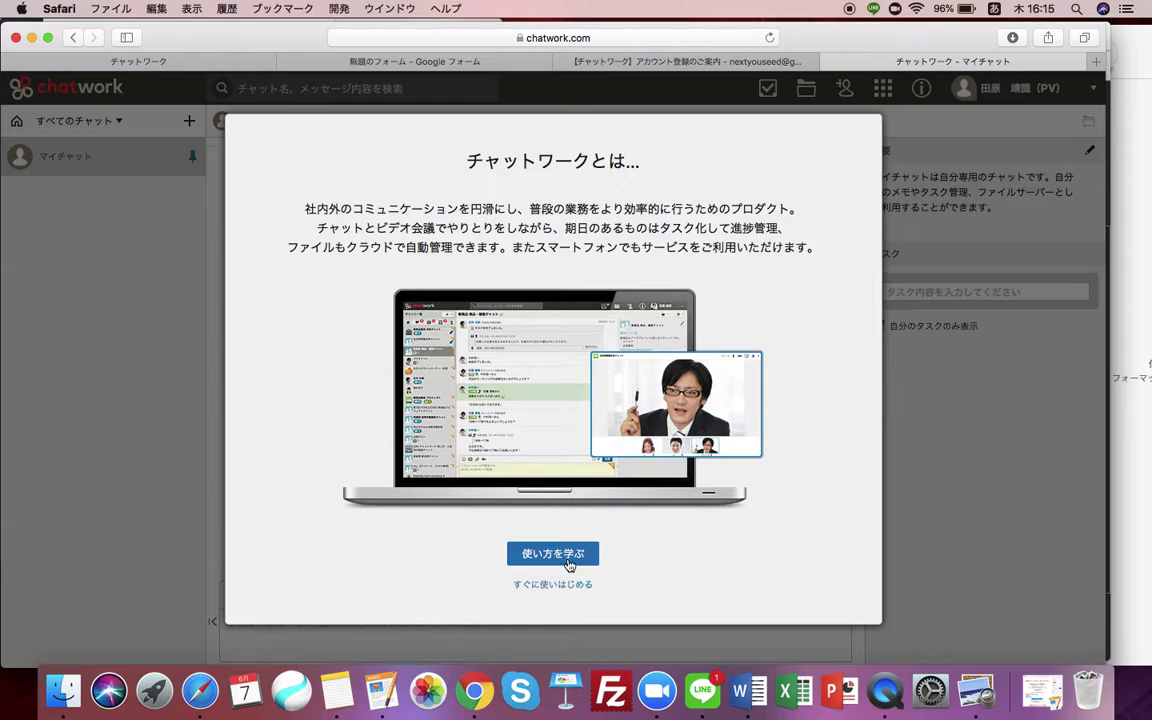
pyautogui.click(570, 586)
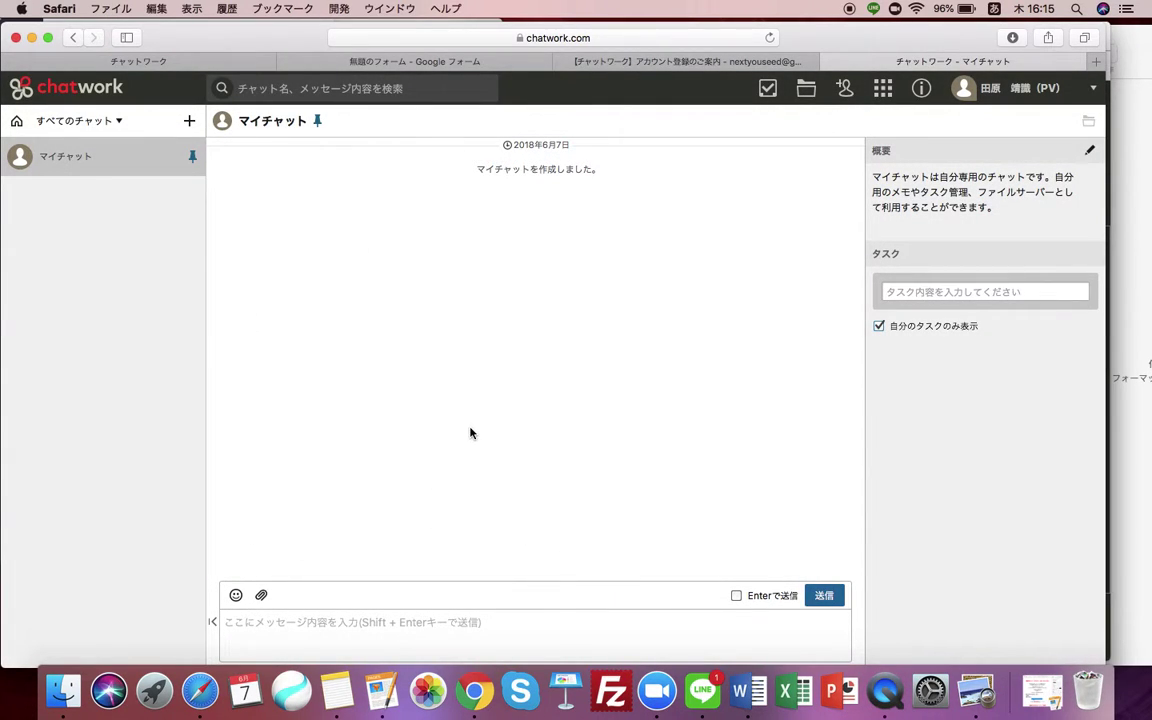
pyautogui.click(1048, 37)
pyautogui.click(703, 288)
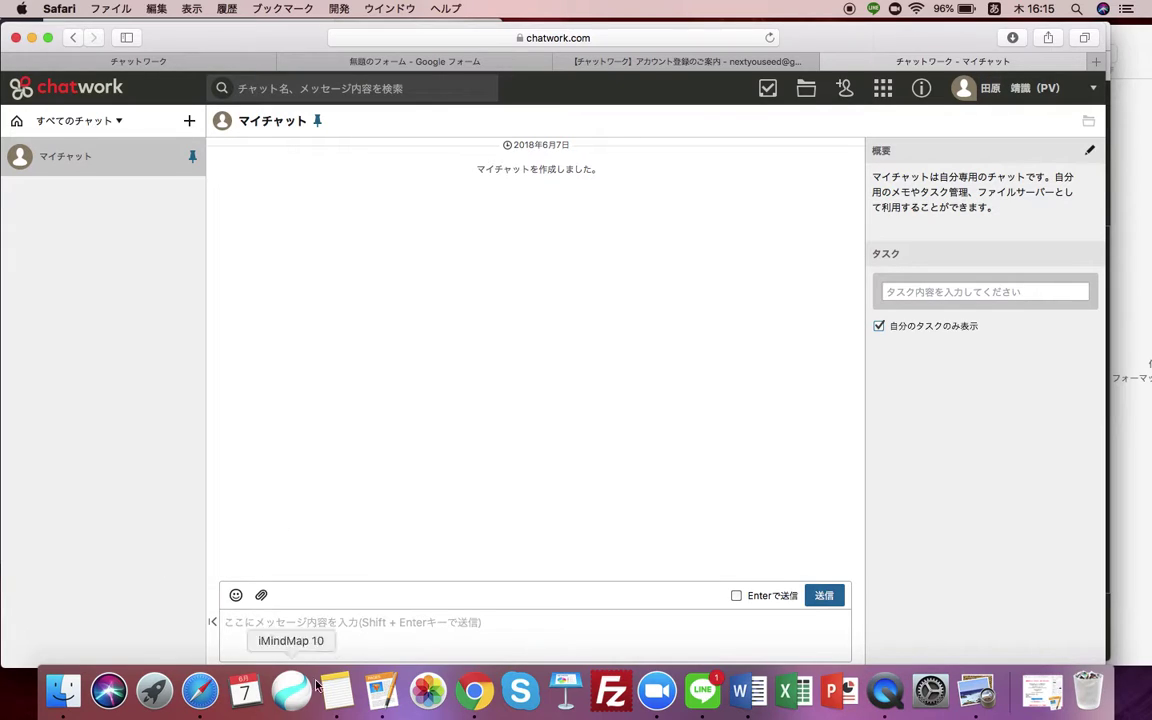
# In Chrome, go back to the SMC lesson page, select the instructor's Chatwork ID, then minimize Chrome.
pyautogui.click(475, 691)
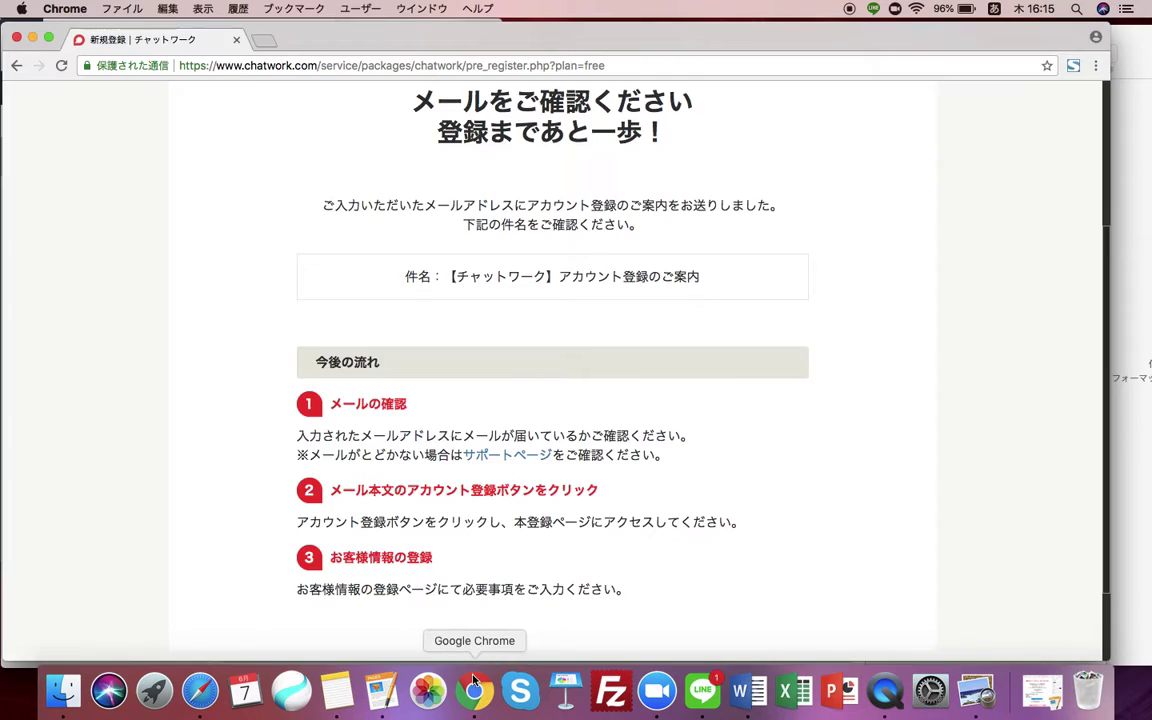
pyautogui.click(16, 65)
pyautogui.click(15, 65)
pyautogui.click(15, 66)
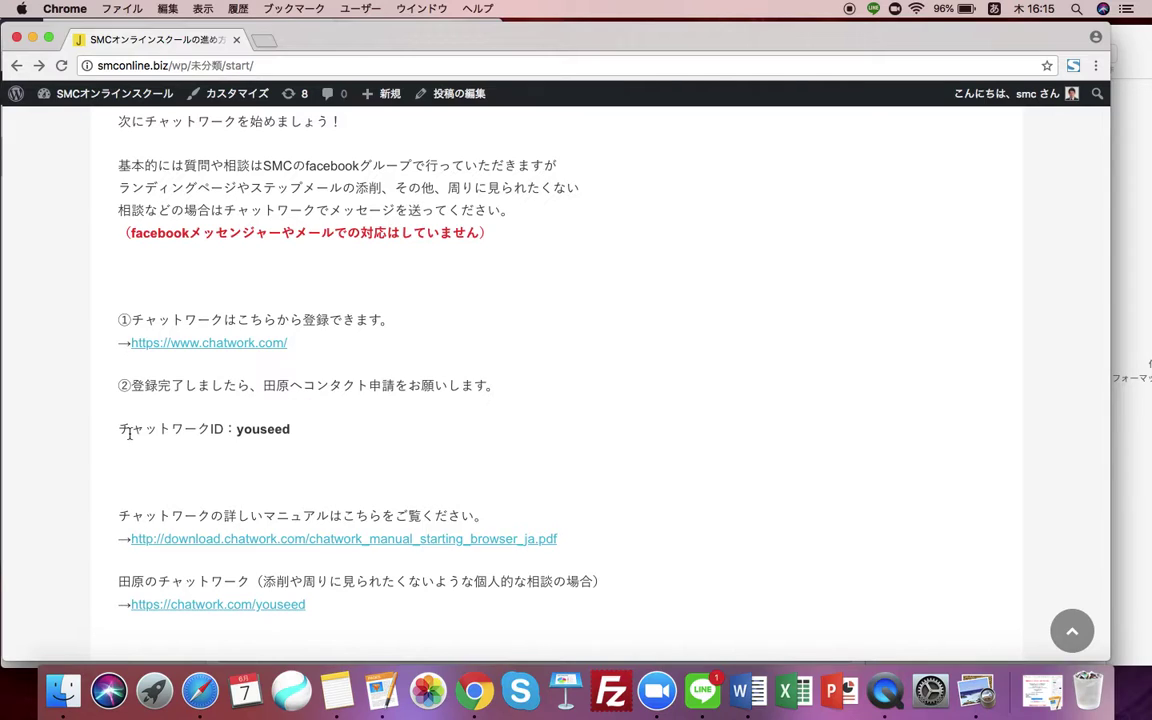
pyautogui.moveTo(239, 430); pyautogui.dragTo(301, 433)
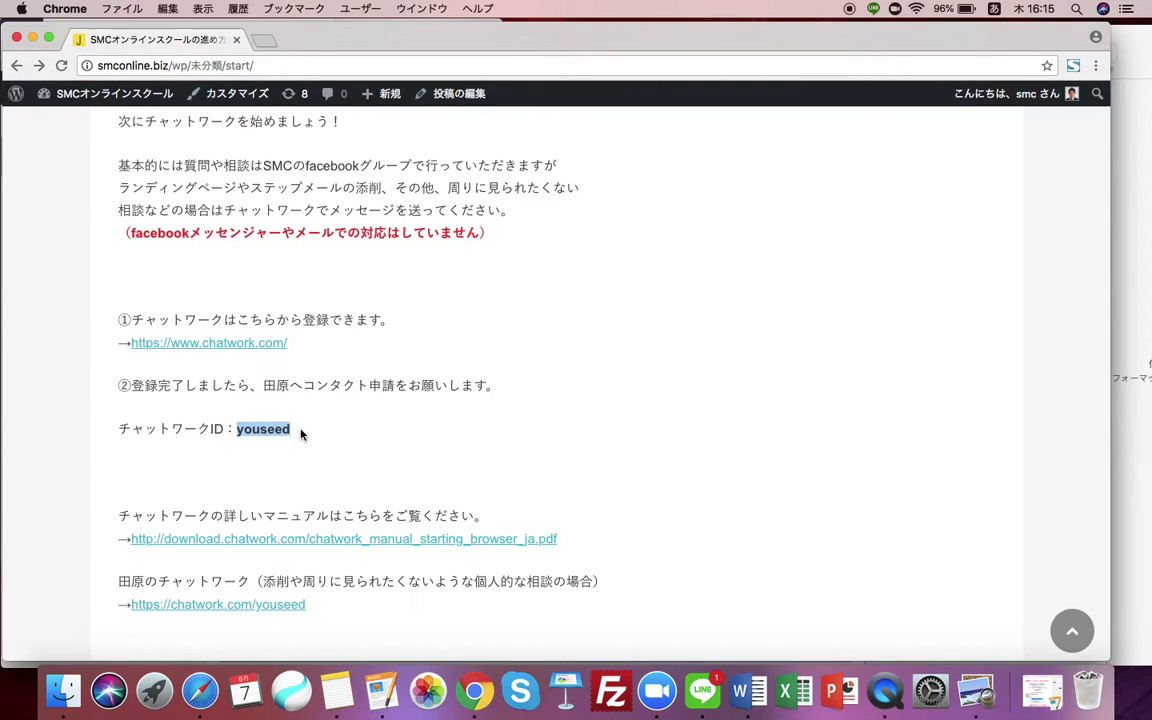
pyautogui.click(301, 433)
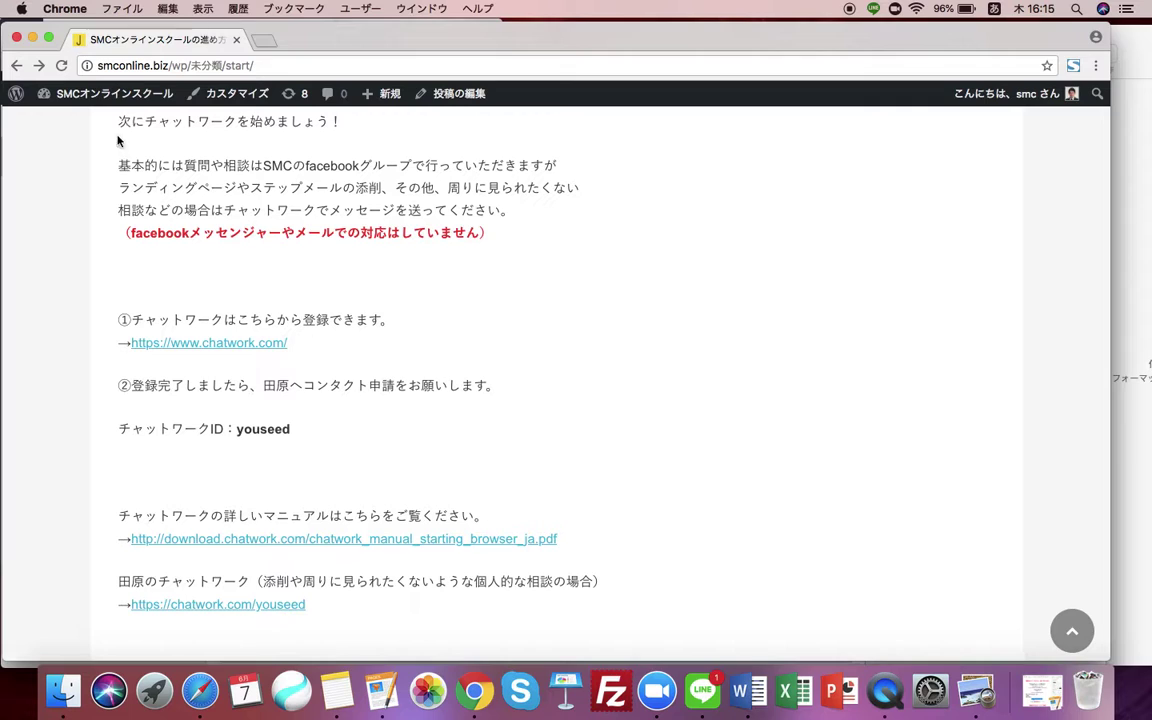
pyautogui.click(32, 38)
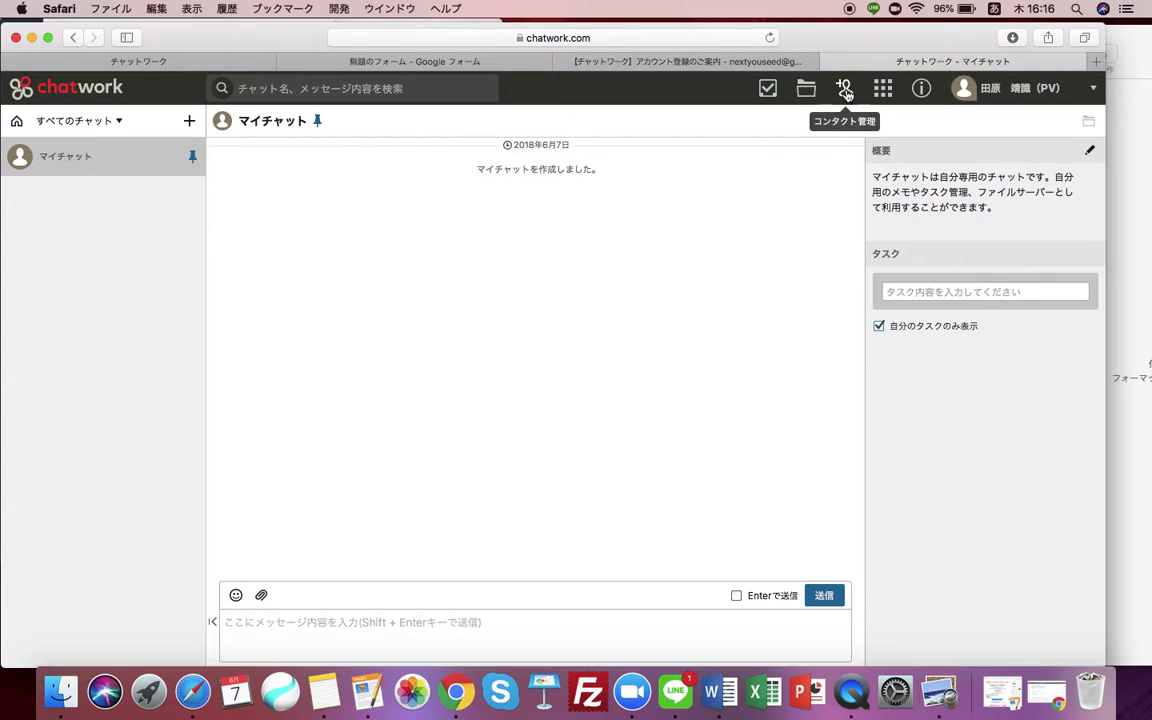
# In コンタクト管理's ユーザーを検索 tab, search the instructor's Chatwork ID and choose コンタクトに追加.
pyautogui.click(845, 92)
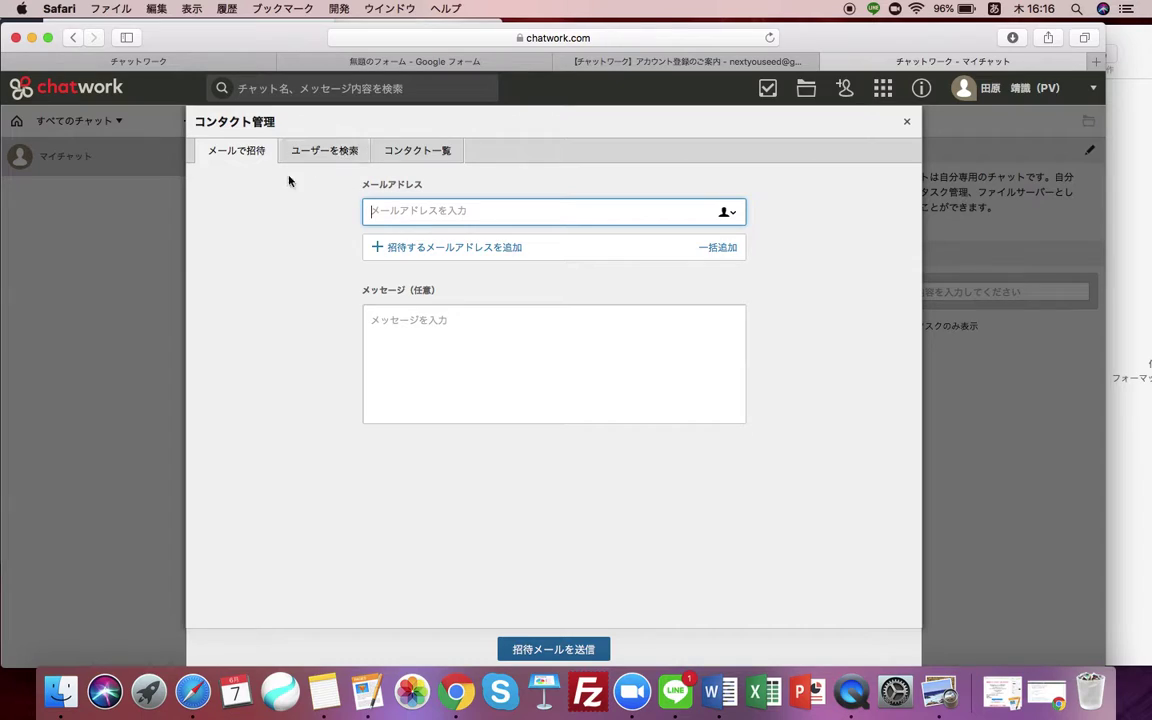
pyautogui.click(316, 224)
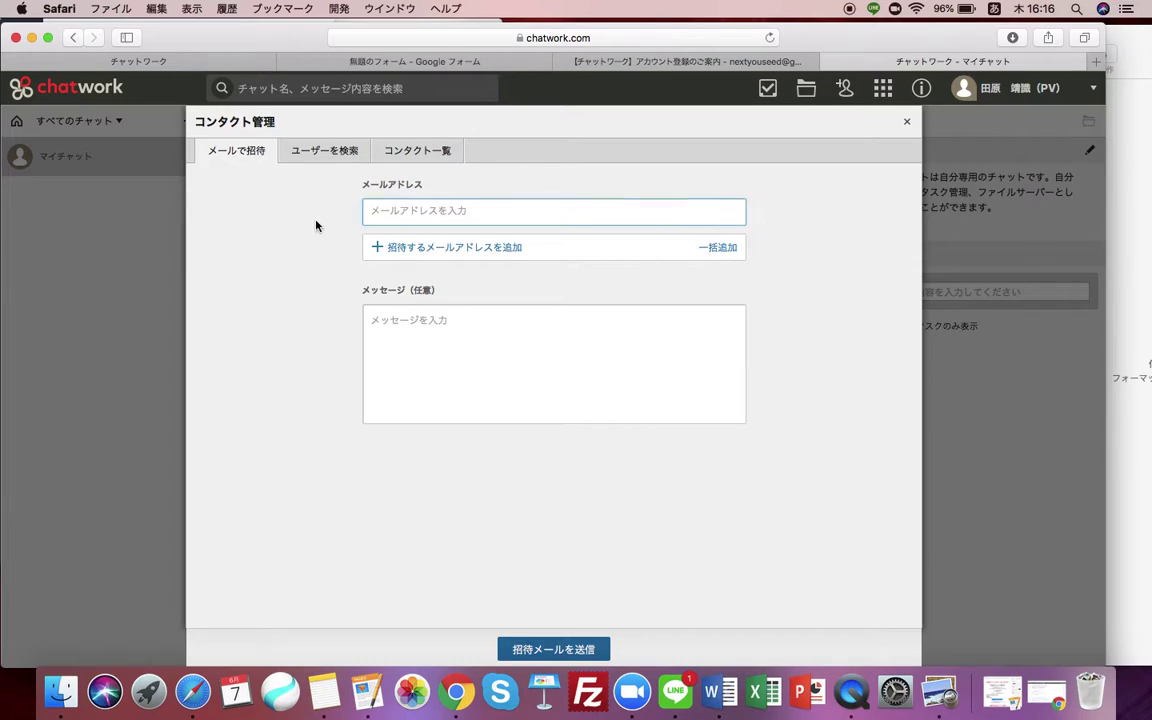
pyautogui.click(328, 152)
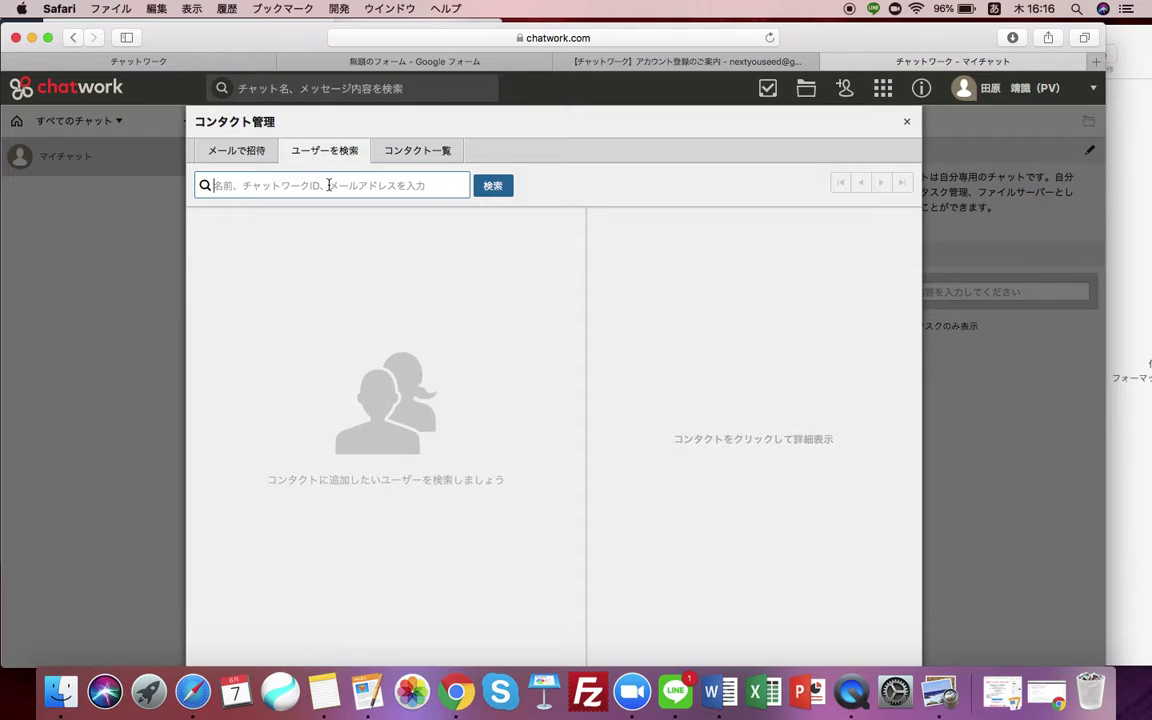
pyautogui.write('youseed')
pyautogui.click(494, 192)
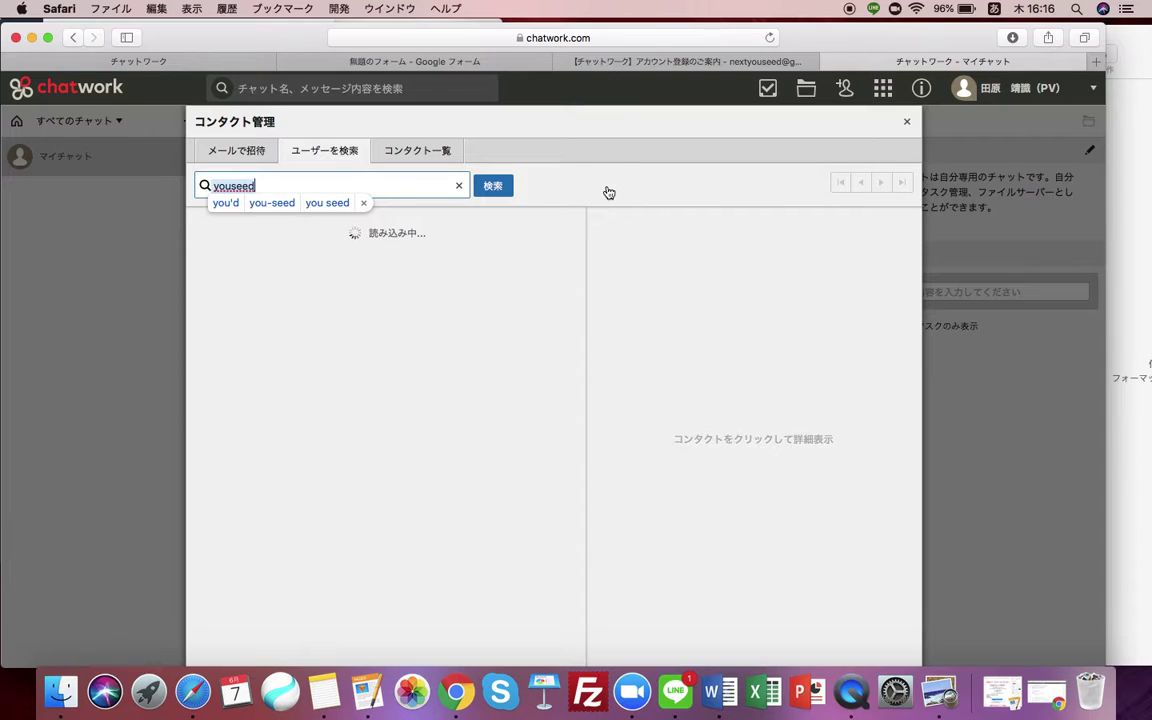
pyautogui.click(363, 203)
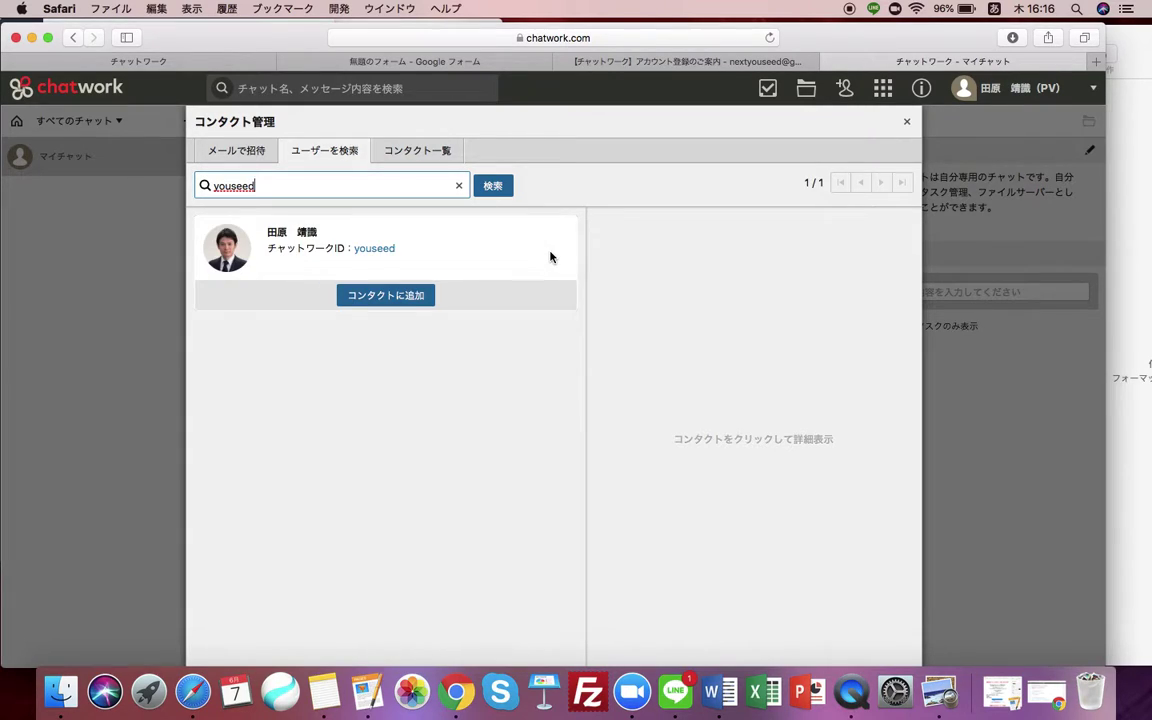
pyautogui.click(295, 384)
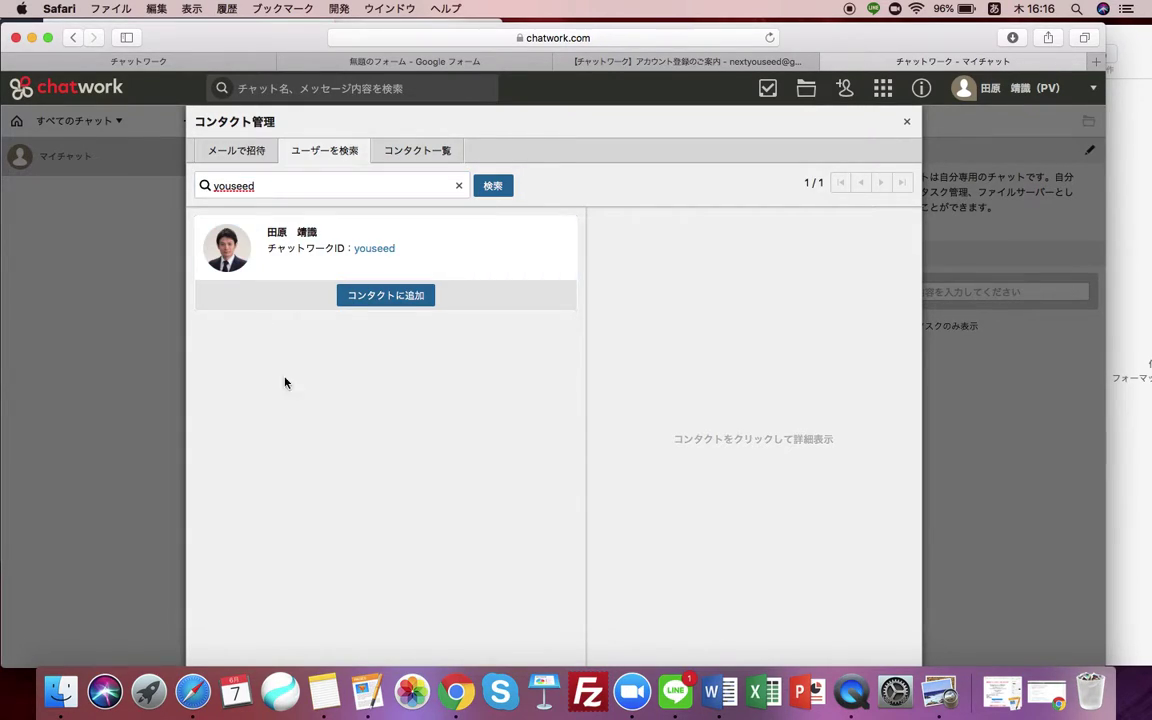
pyautogui.click(408, 302)
# Write a two-line greeting (joined SMC, own name, よろしくお願いします) and send the request with 送信.
pyautogui.click(464, 399)
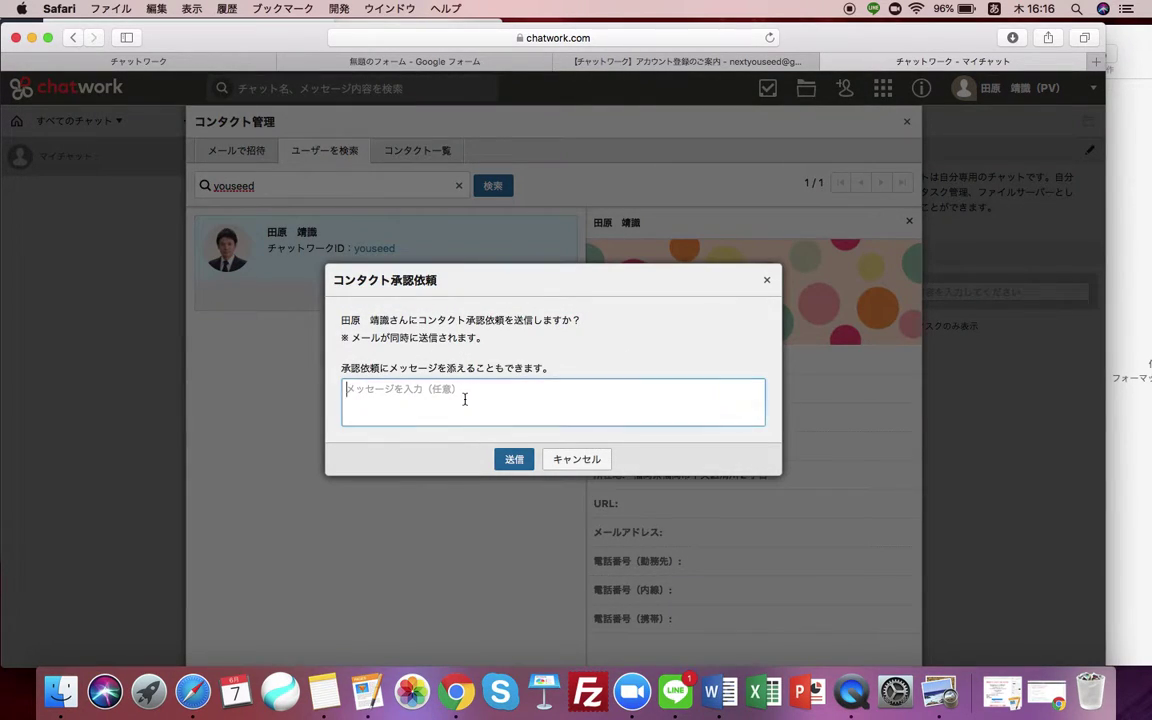
pyautogui.write('SMC')
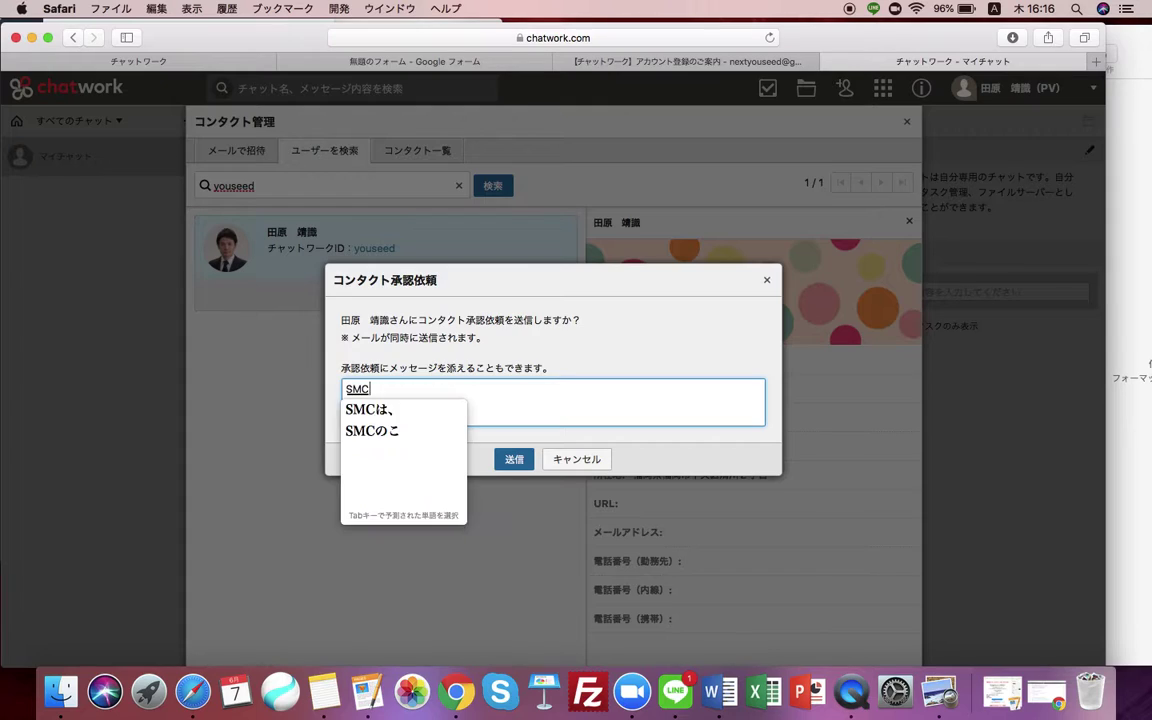
pyautogui.write('にゅうかいしました')
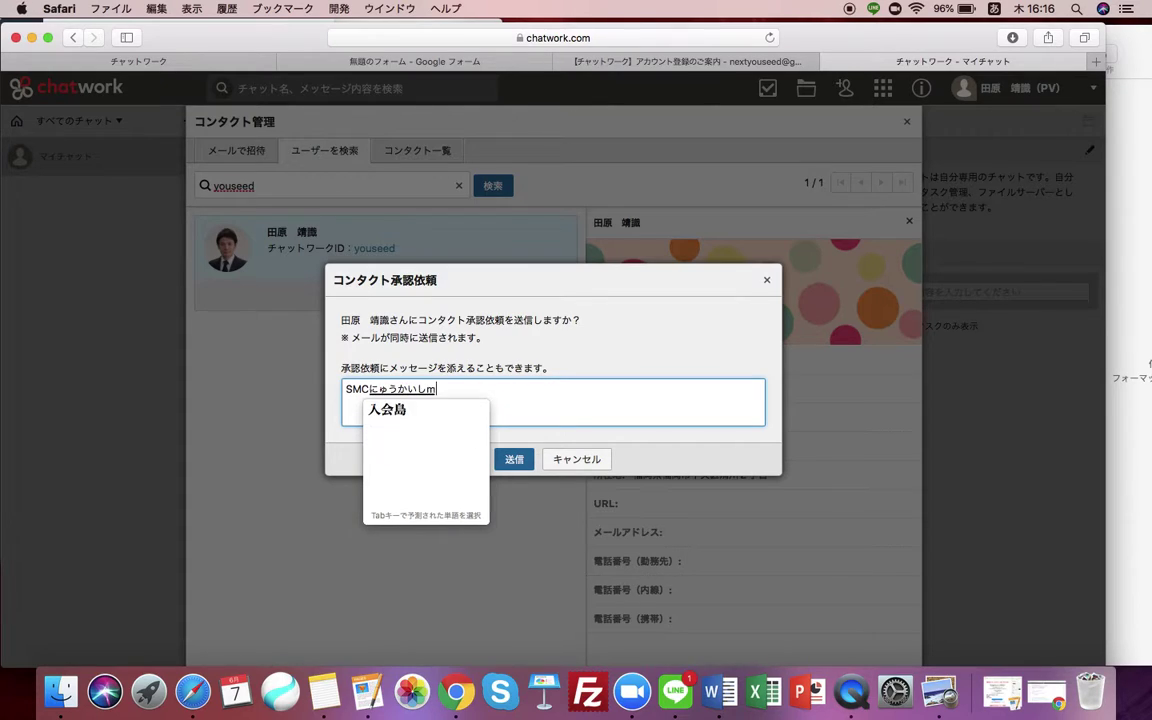
pyautogui.press('space')
pyautogui.press('Return')
pyautogui.write('たはら')
pyautogui.press('space')
pyautogui.write('です。')
pyautogui.press('Return')
pyautogui.write('yoroshikuonegaishimasu.')
pyautogui.press('space')
pyautogui.press('Return')
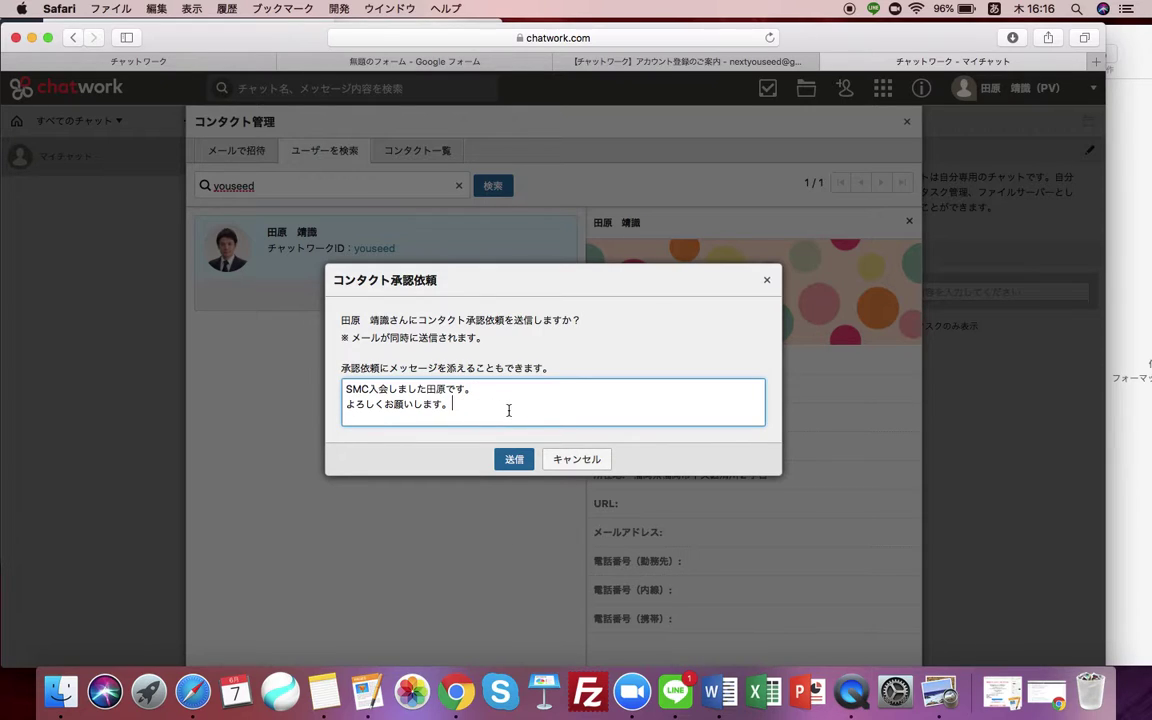
pyautogui.click(517, 459)
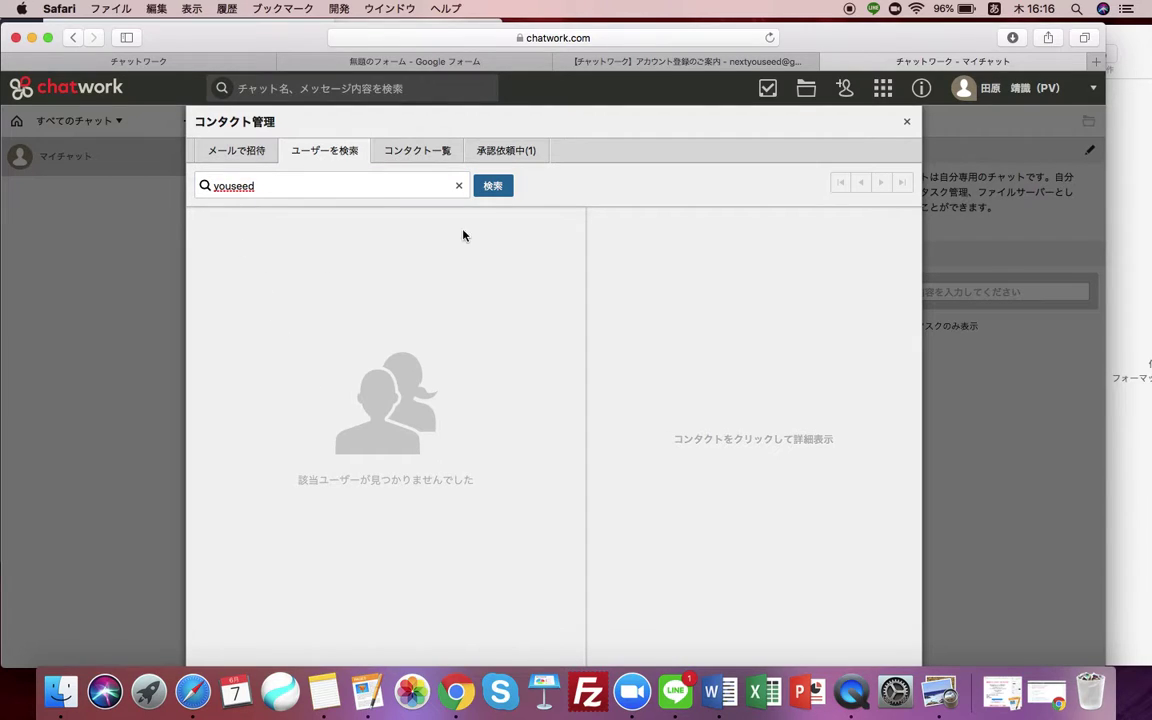
# Check the 承認依頼中 list, close contact management, and log out of the new account.
pyautogui.click(498, 155)
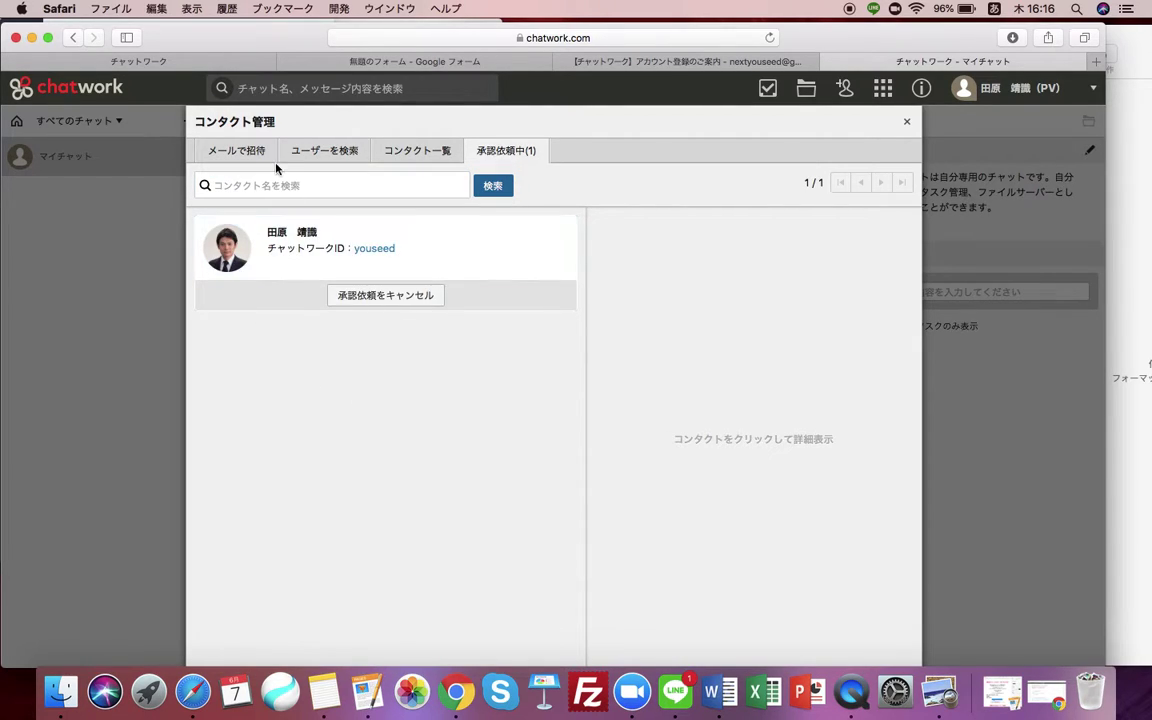
pyautogui.click(240, 152)
pyautogui.click(143, 103)
pyautogui.click(160, 64)
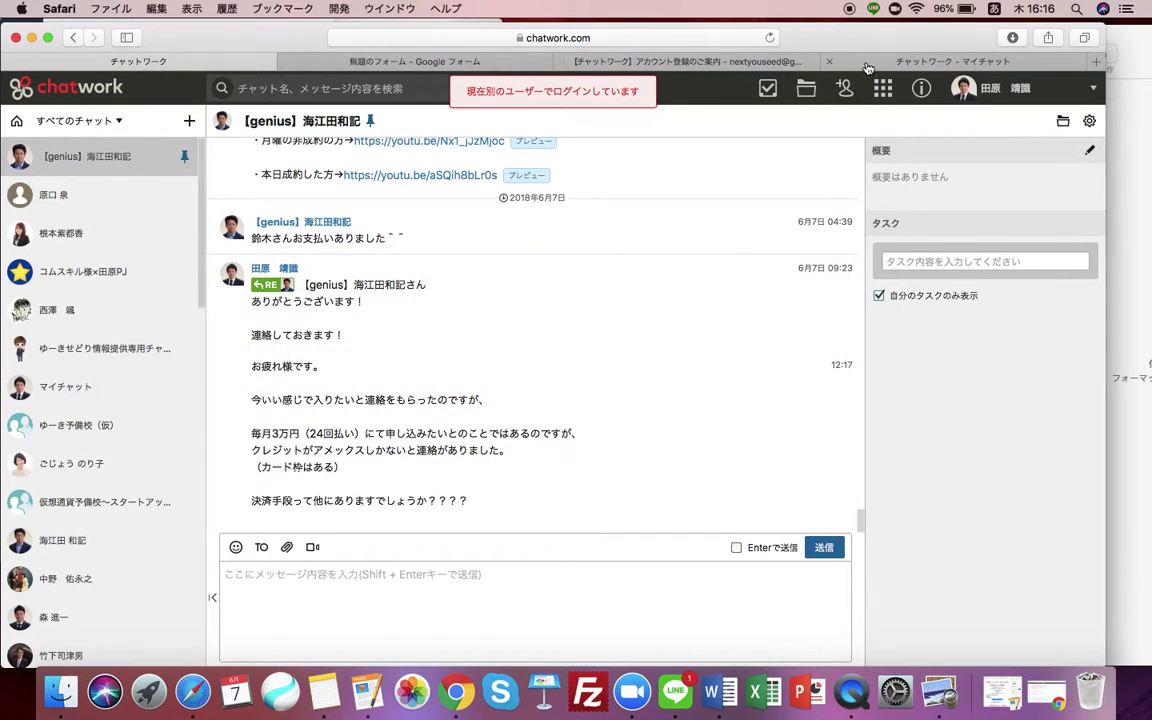
pyautogui.click(835, 62)
pyautogui.click(1025, 90)
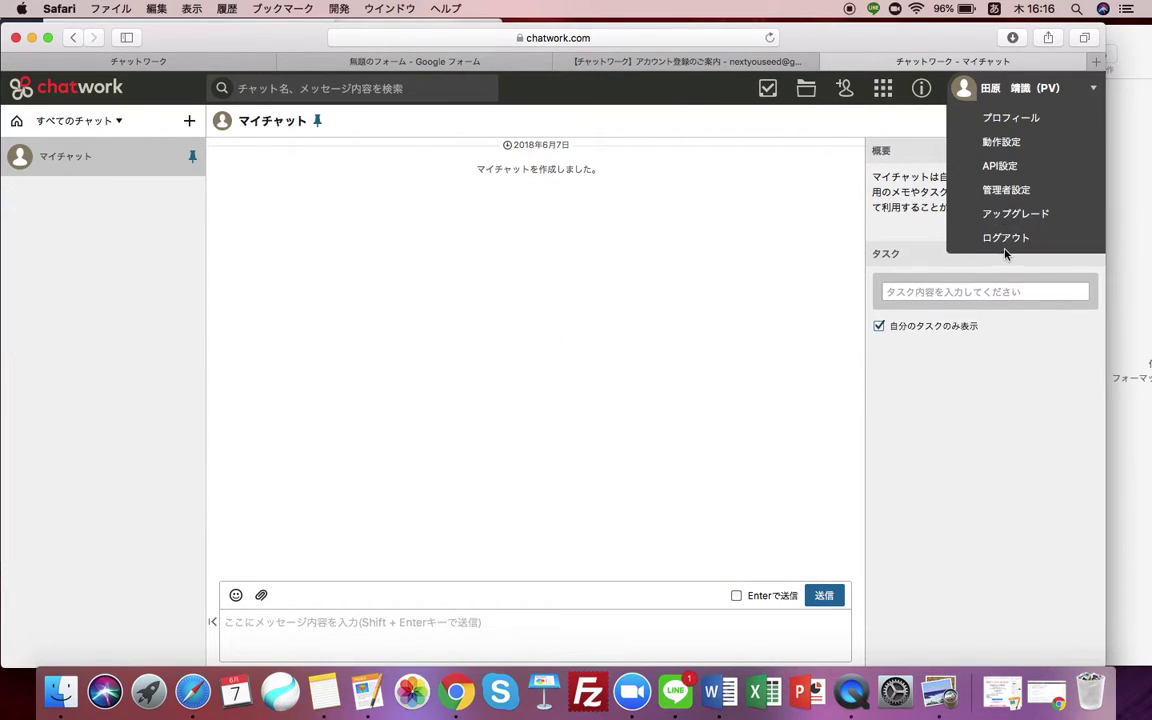
pyautogui.click(1005, 238)
# In the other tab, reload the login page and sign in with the instructor's saved credentials.
pyautogui.click(226, 66)
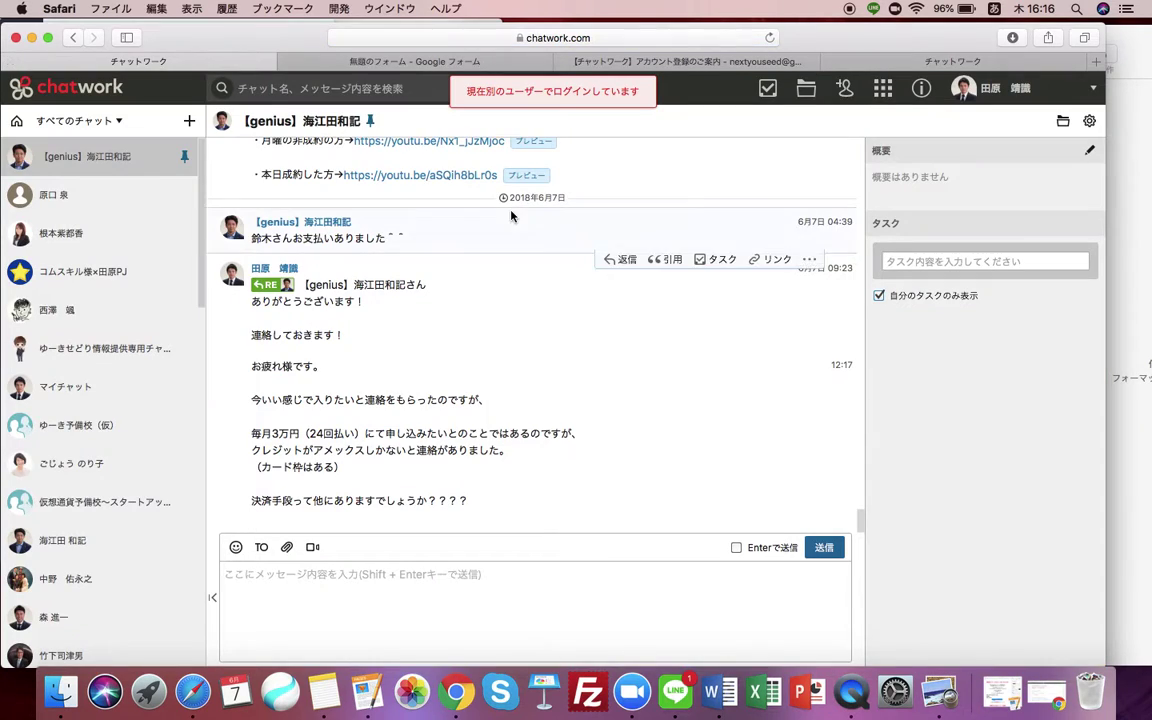
pyautogui.click(770, 38)
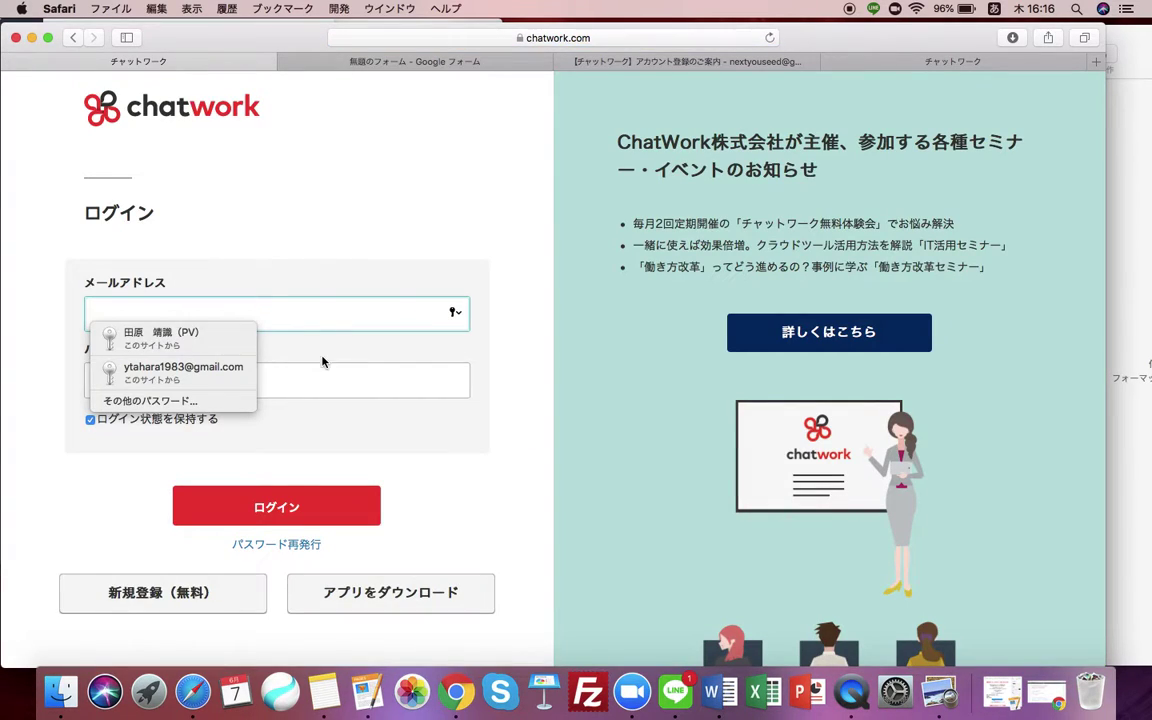
pyautogui.click(203, 375)
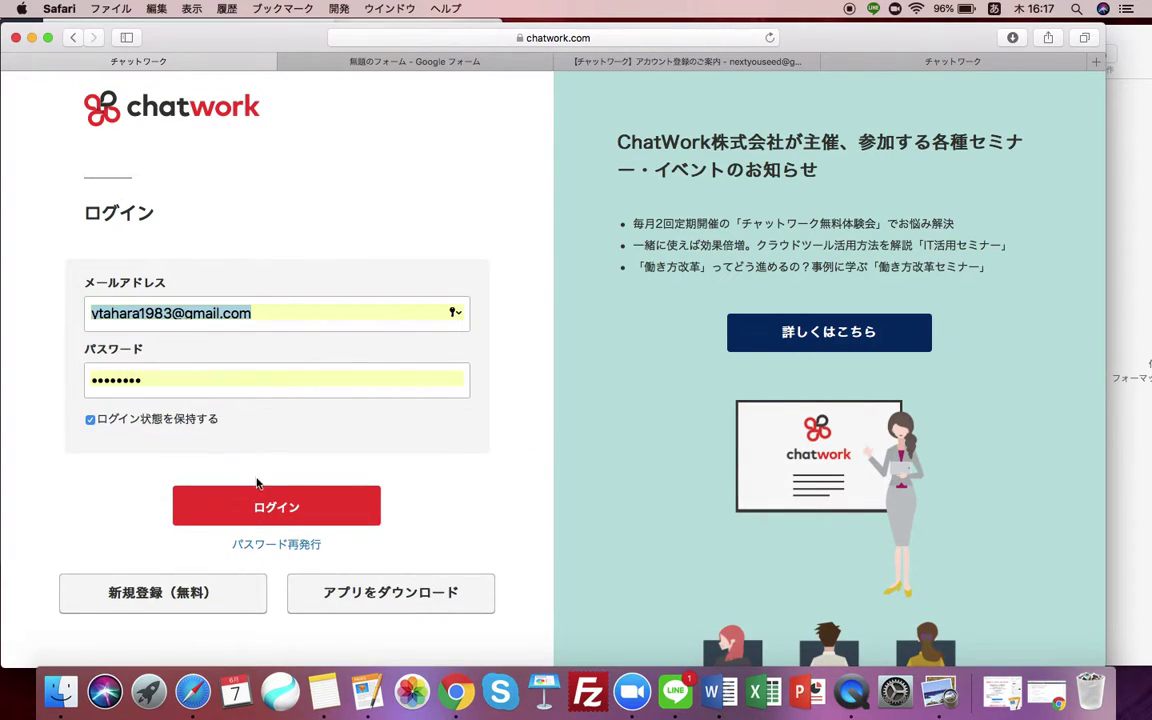
pyautogui.click(279, 508)
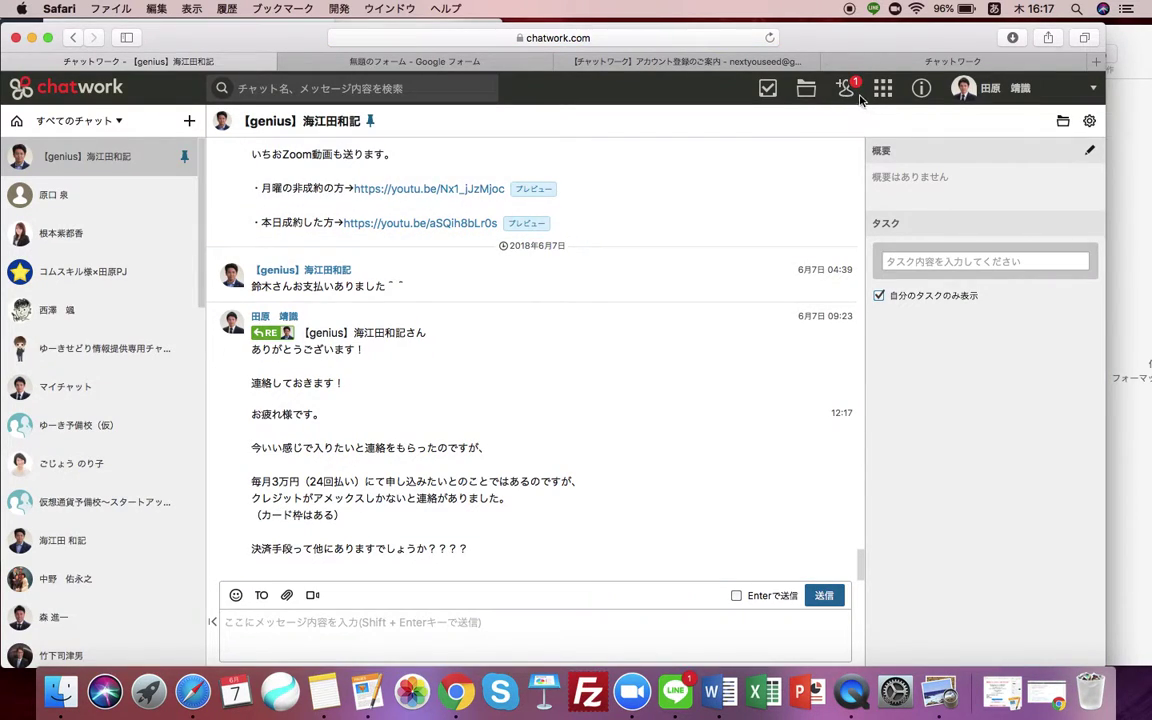
# Approve the new member's pending contact request in Contact management's 未承認 list.
pyautogui.click(846, 92)
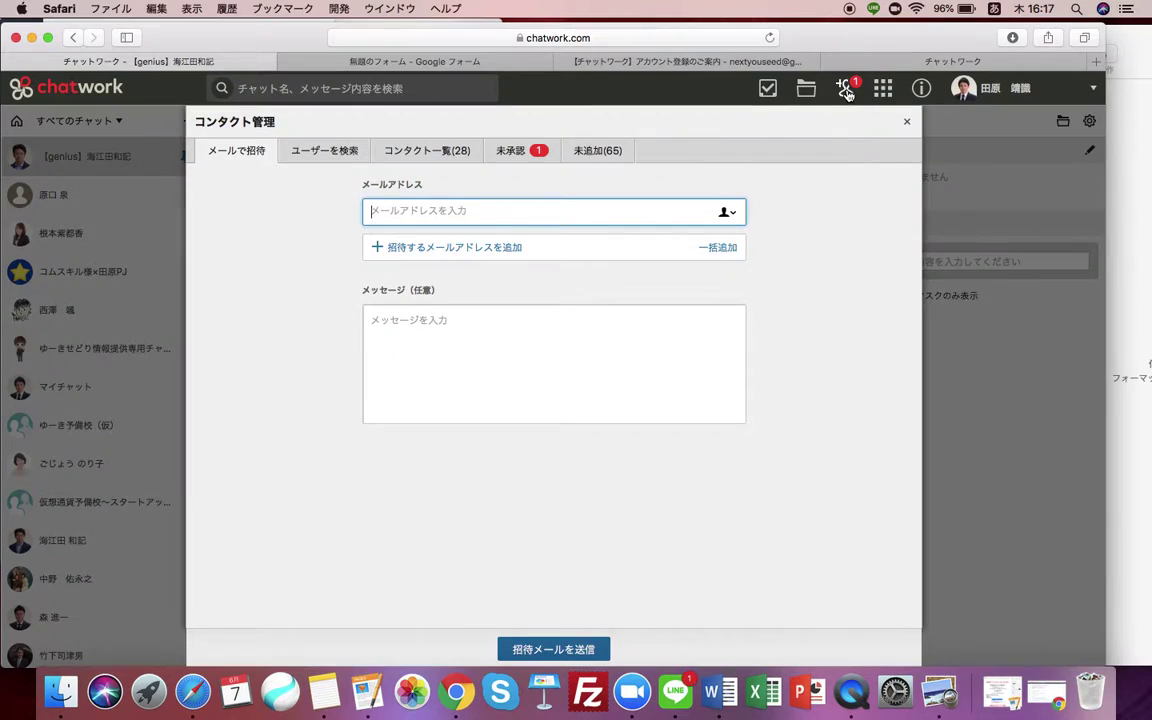
pyautogui.click(511, 155)
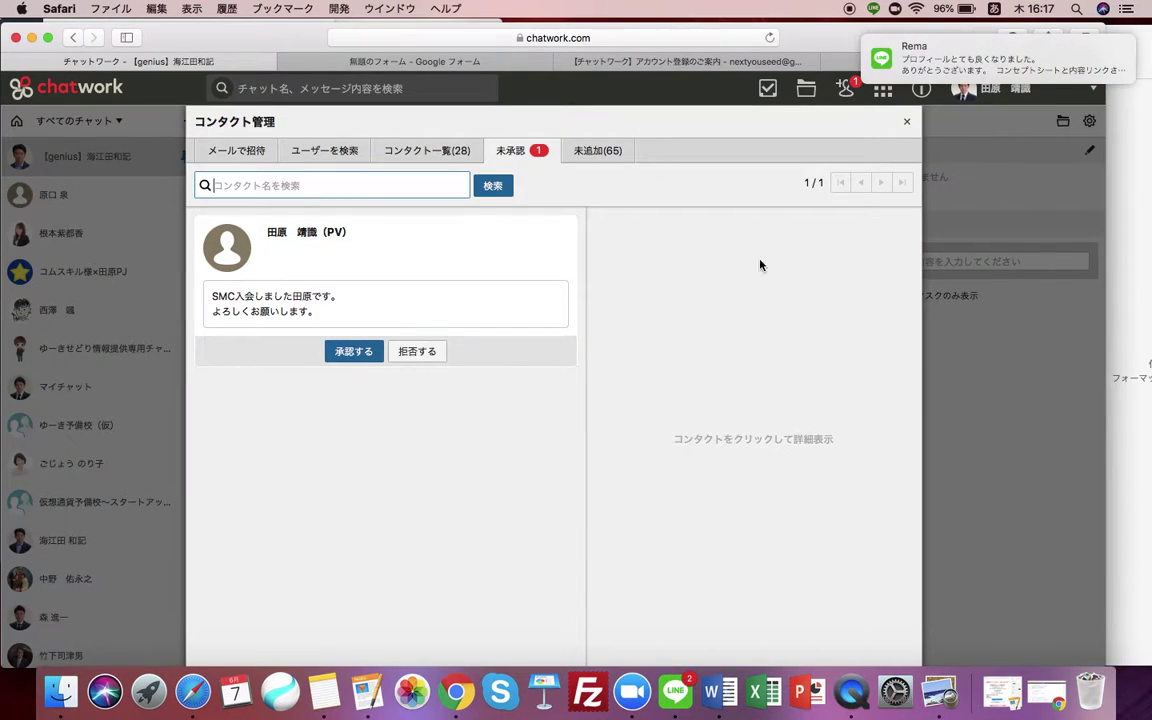
pyautogui.click(1000, 88)
pyautogui.click(398, 437)
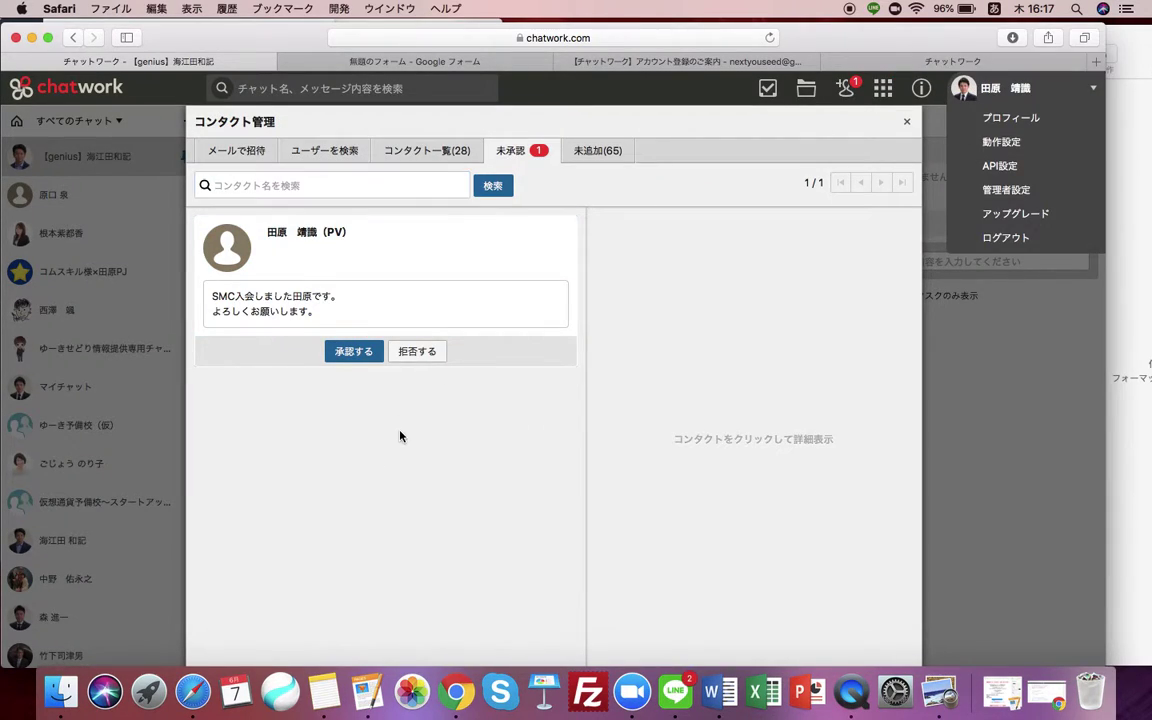
pyautogui.click(353, 352)
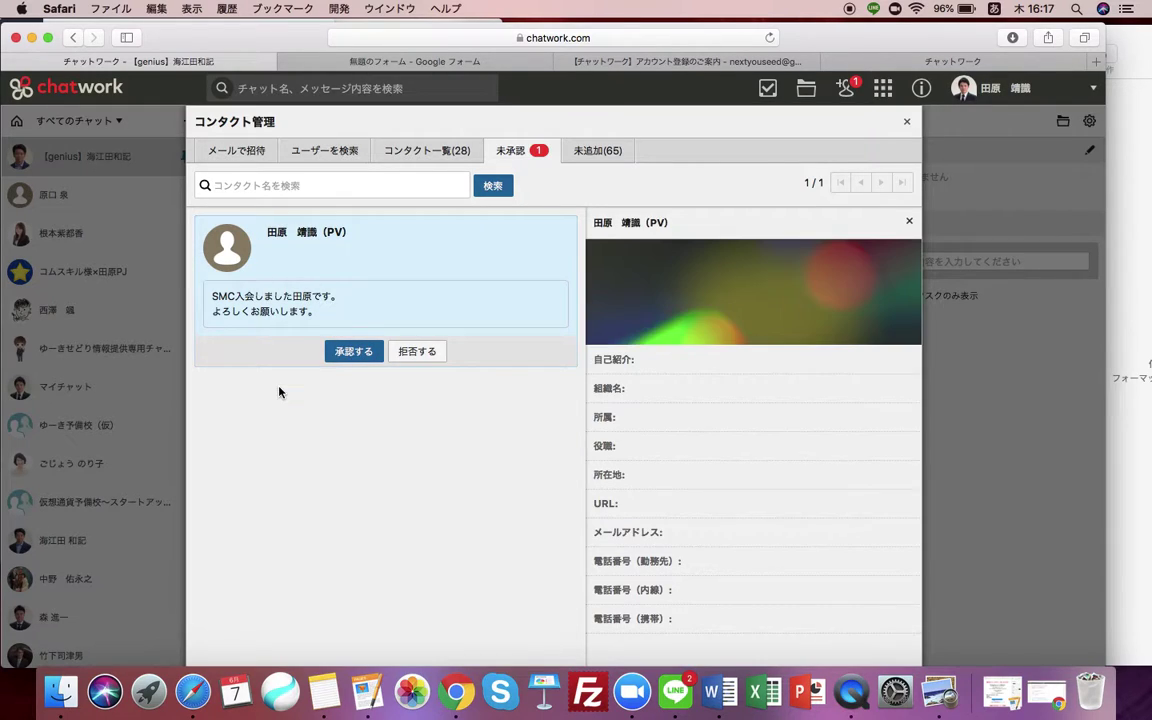
# Close Contact management and log out of the instructor's account.
pyautogui.click(906, 122)
pyautogui.click(990, 88)
pyautogui.click(994, 246)
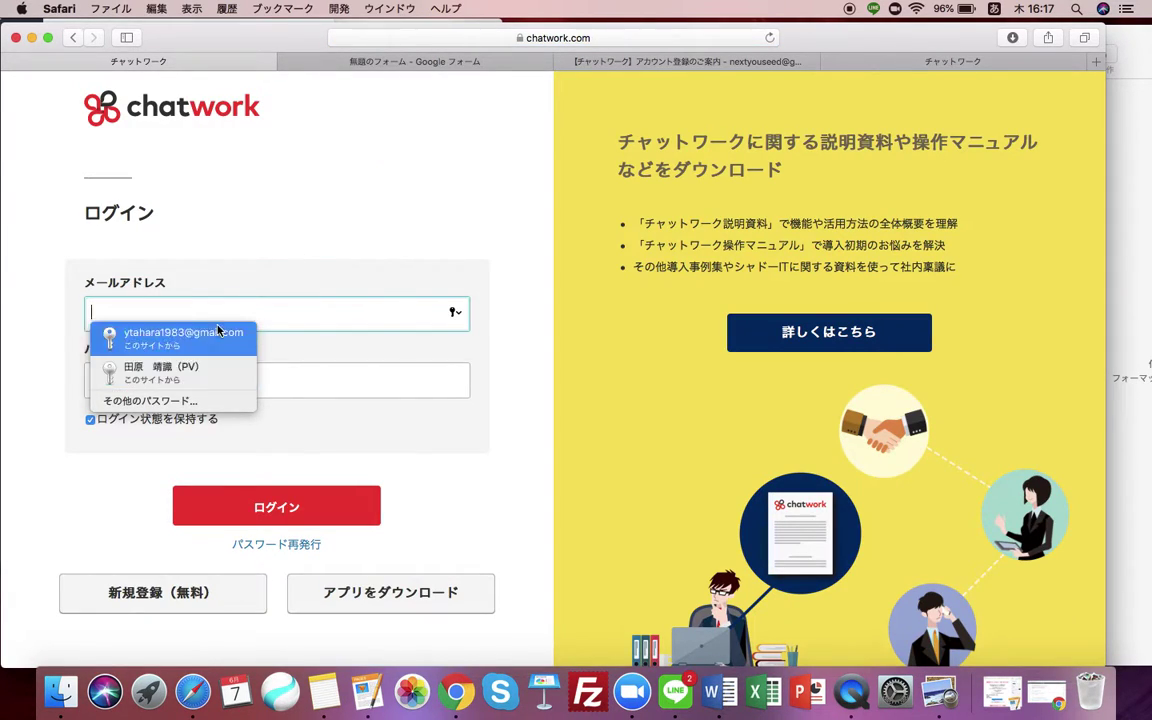
# Replace the wrongly autofilled login with the new account's email address and password.
pyautogui.click(210, 372)
pyautogui.click(275, 507)
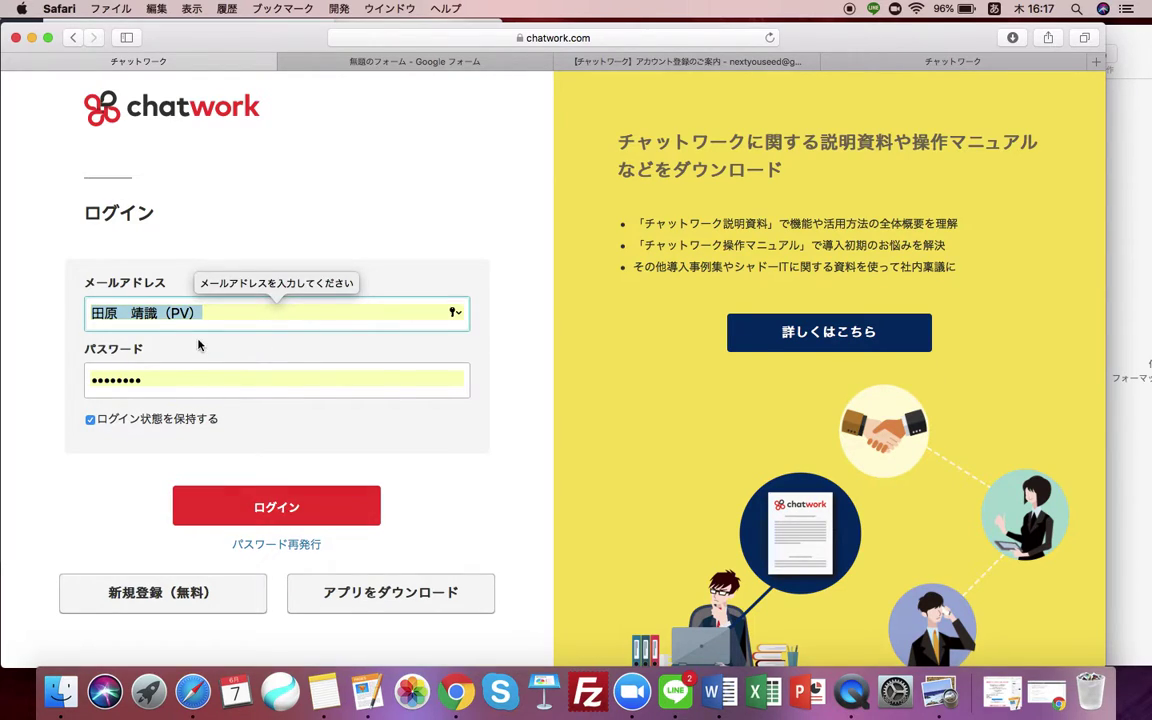
pyautogui.click(180, 313)
pyautogui.click(188, 313)
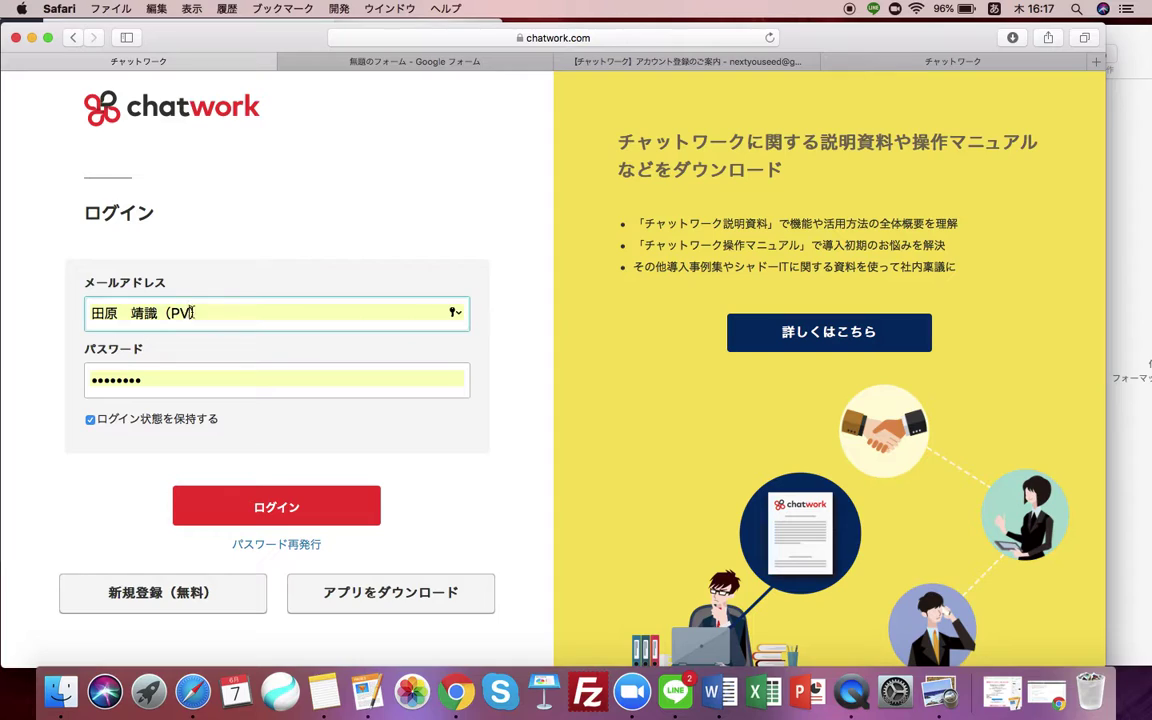
pyautogui.press('super+a')
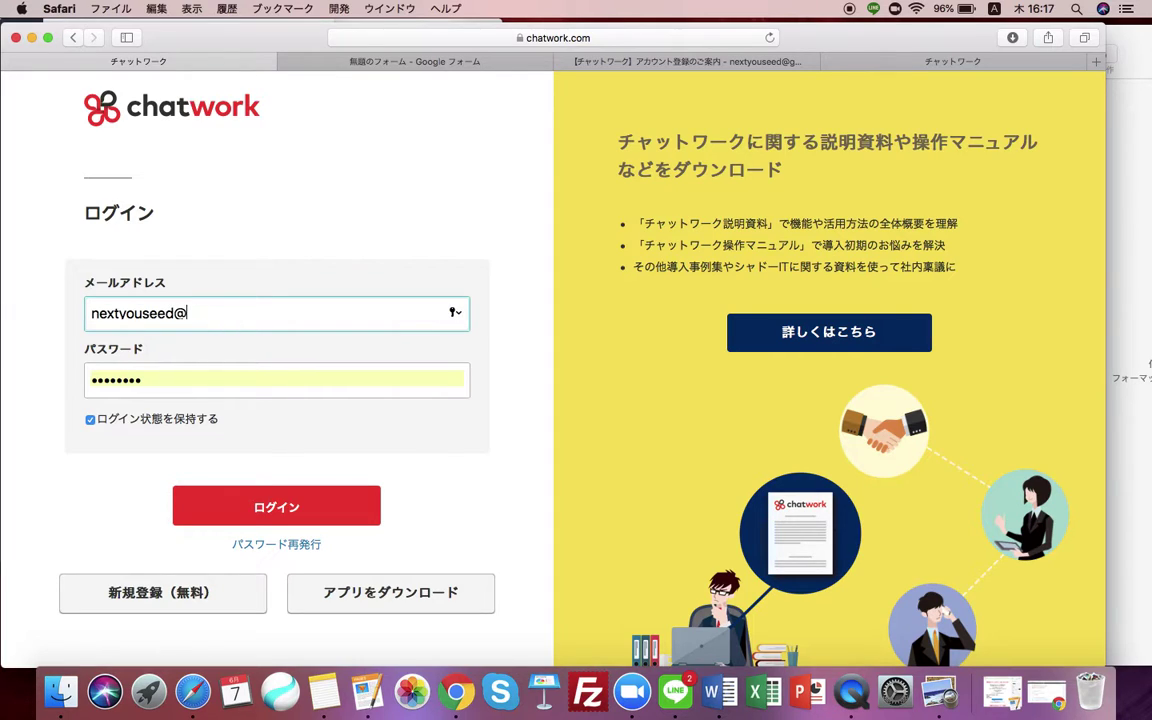
pyautogui.press('Tab')
pyautogui.write('••••')
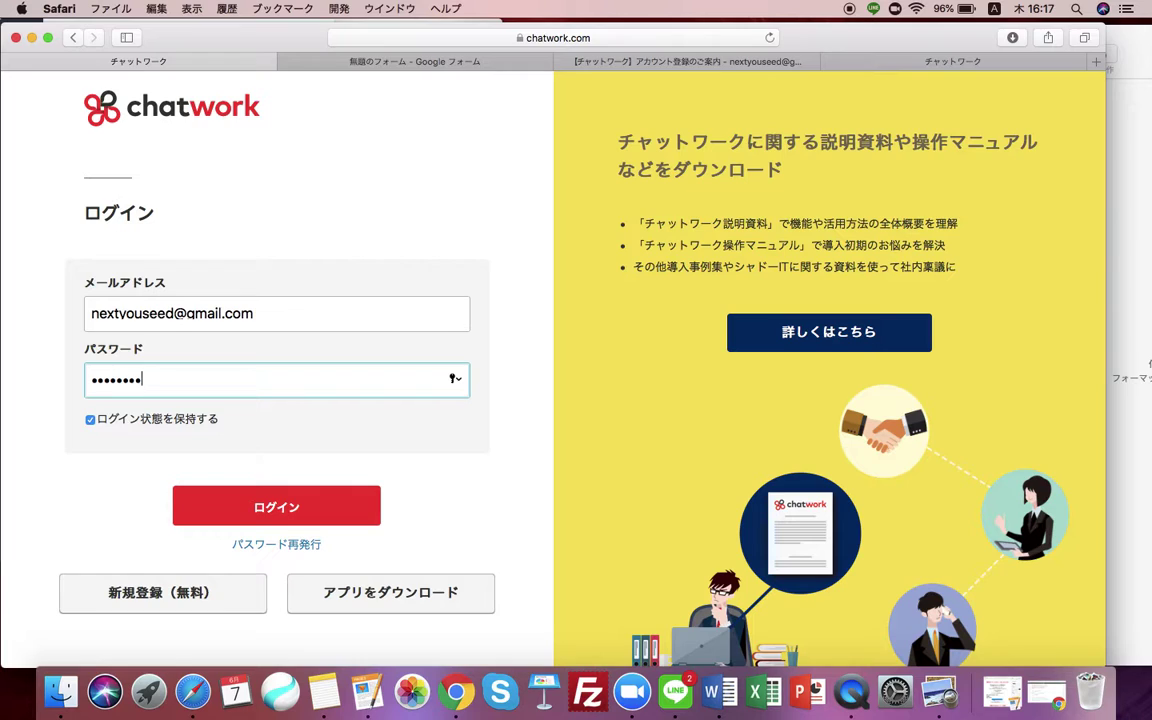
# Sign in, decline saving the password, and open the direct chat with the instructor.
pyautogui.click(226, 505)
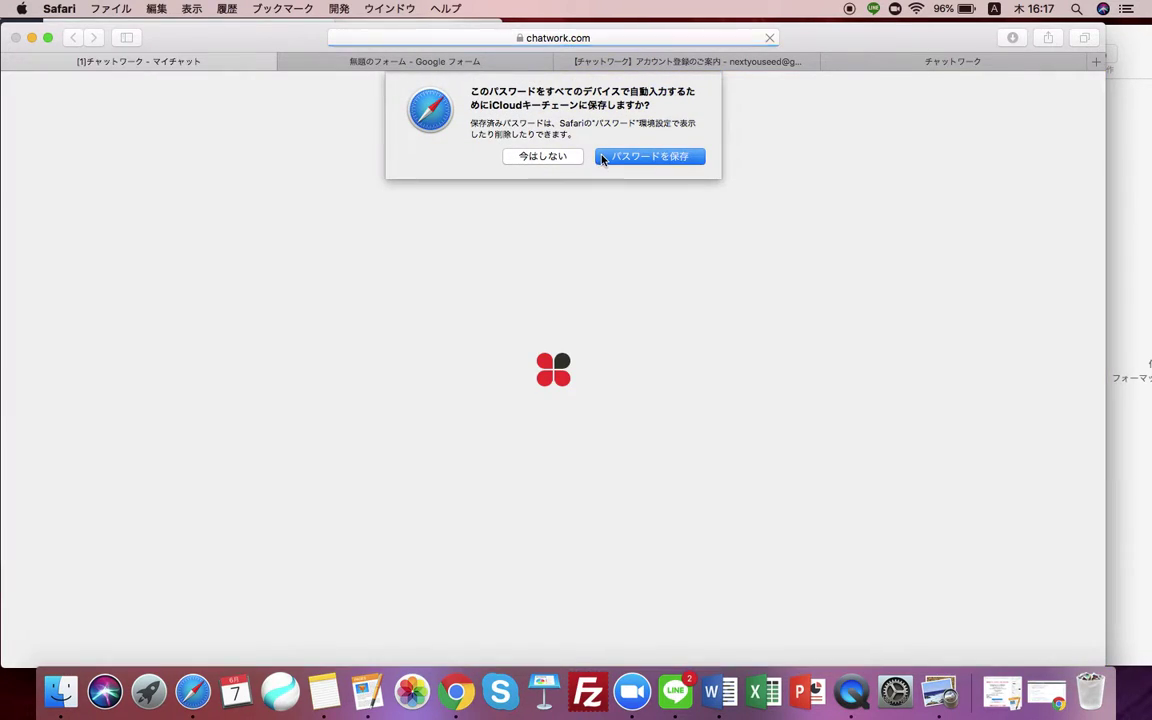
pyautogui.click(603, 158)
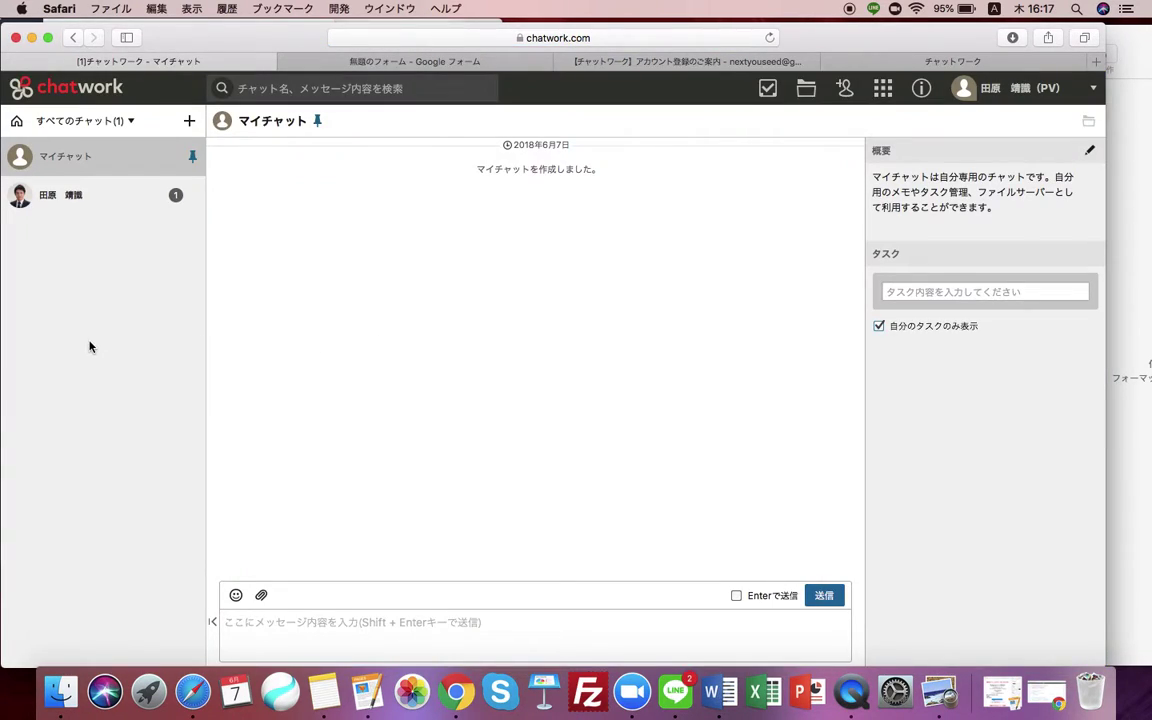
pyautogui.click(64, 203)
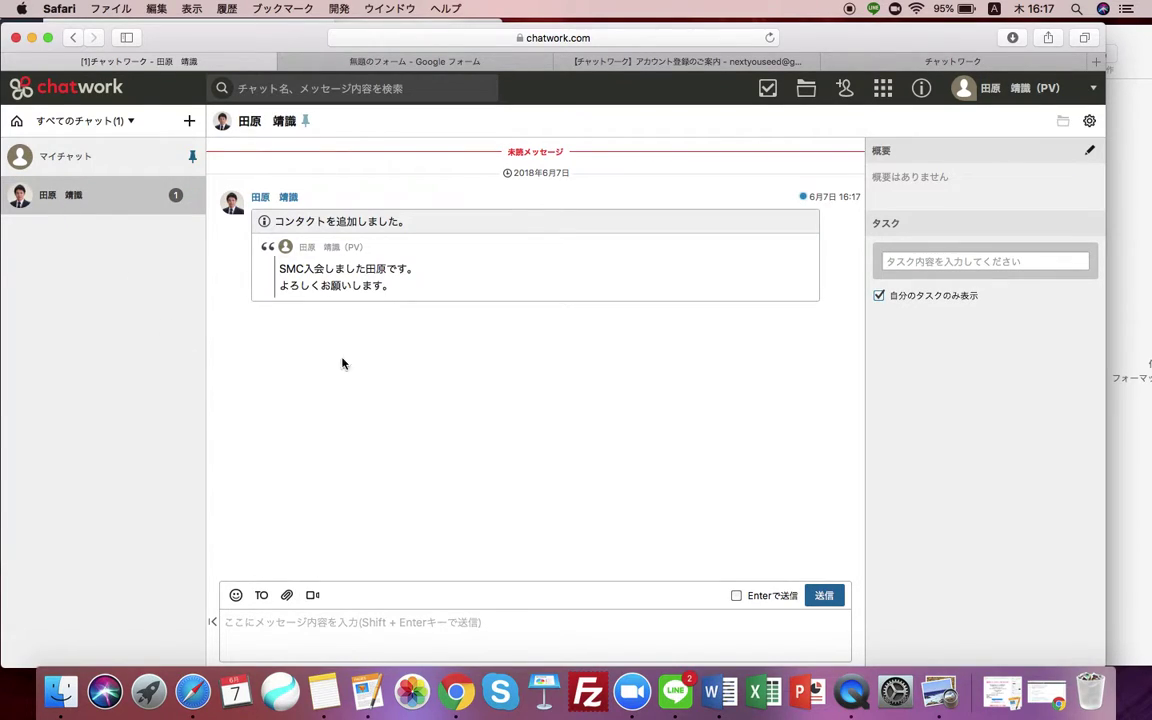